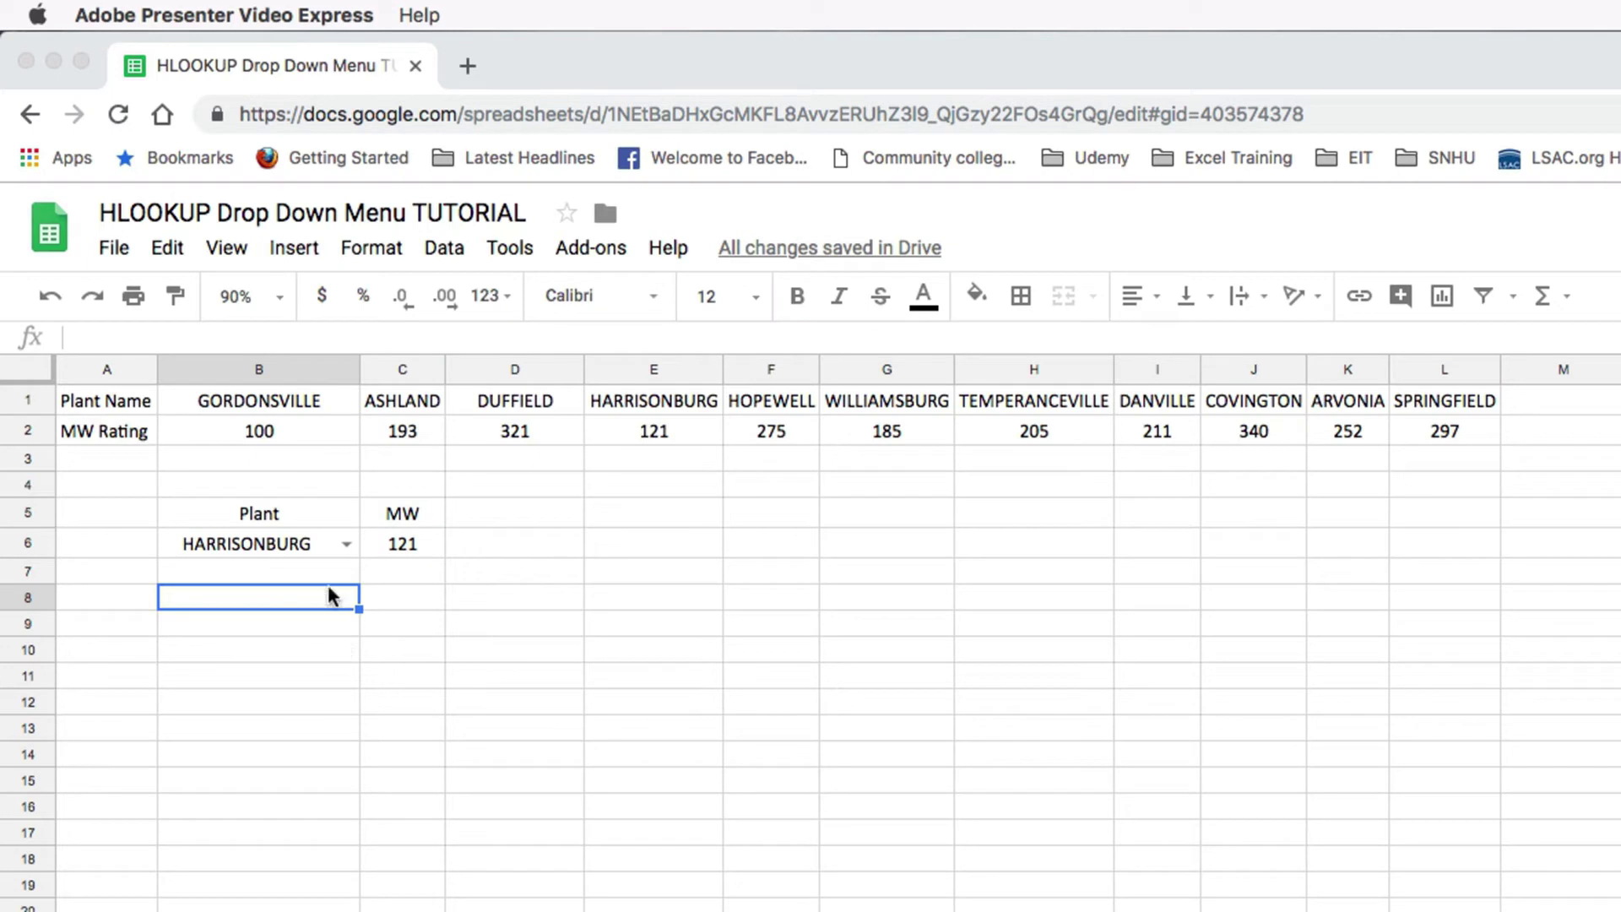
Choose ASHLAND in B6's plant drop-down so C6 shows 193, then select B6:C6
{"action": "left_click", "coordinate": [337, 535]}
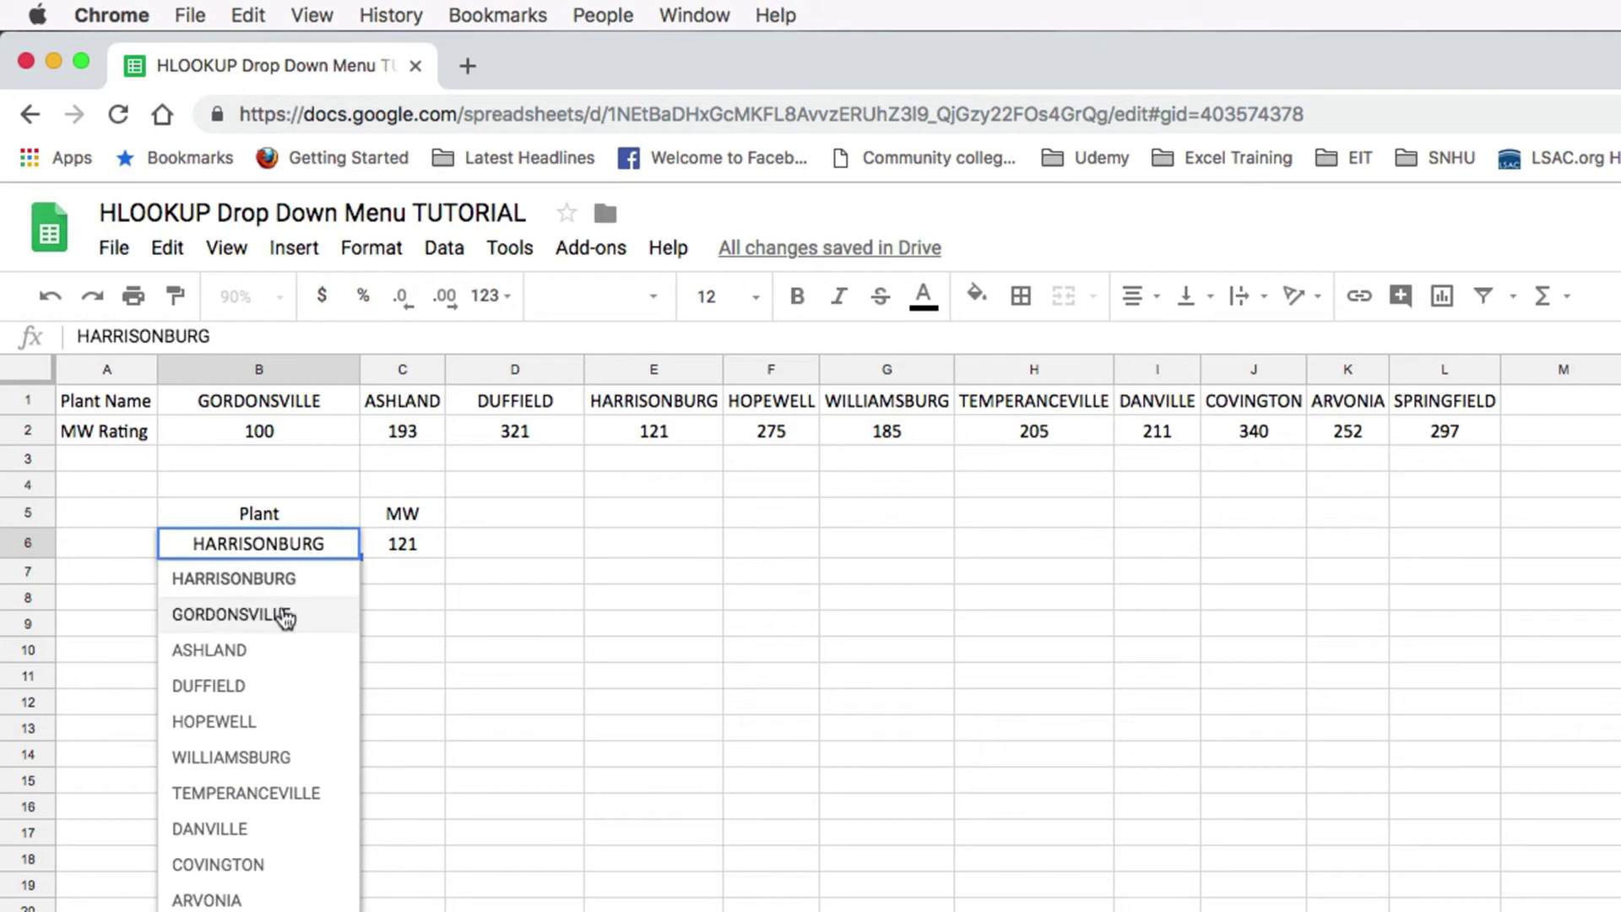
{"action": "left_click", "coordinate": [215, 649]}
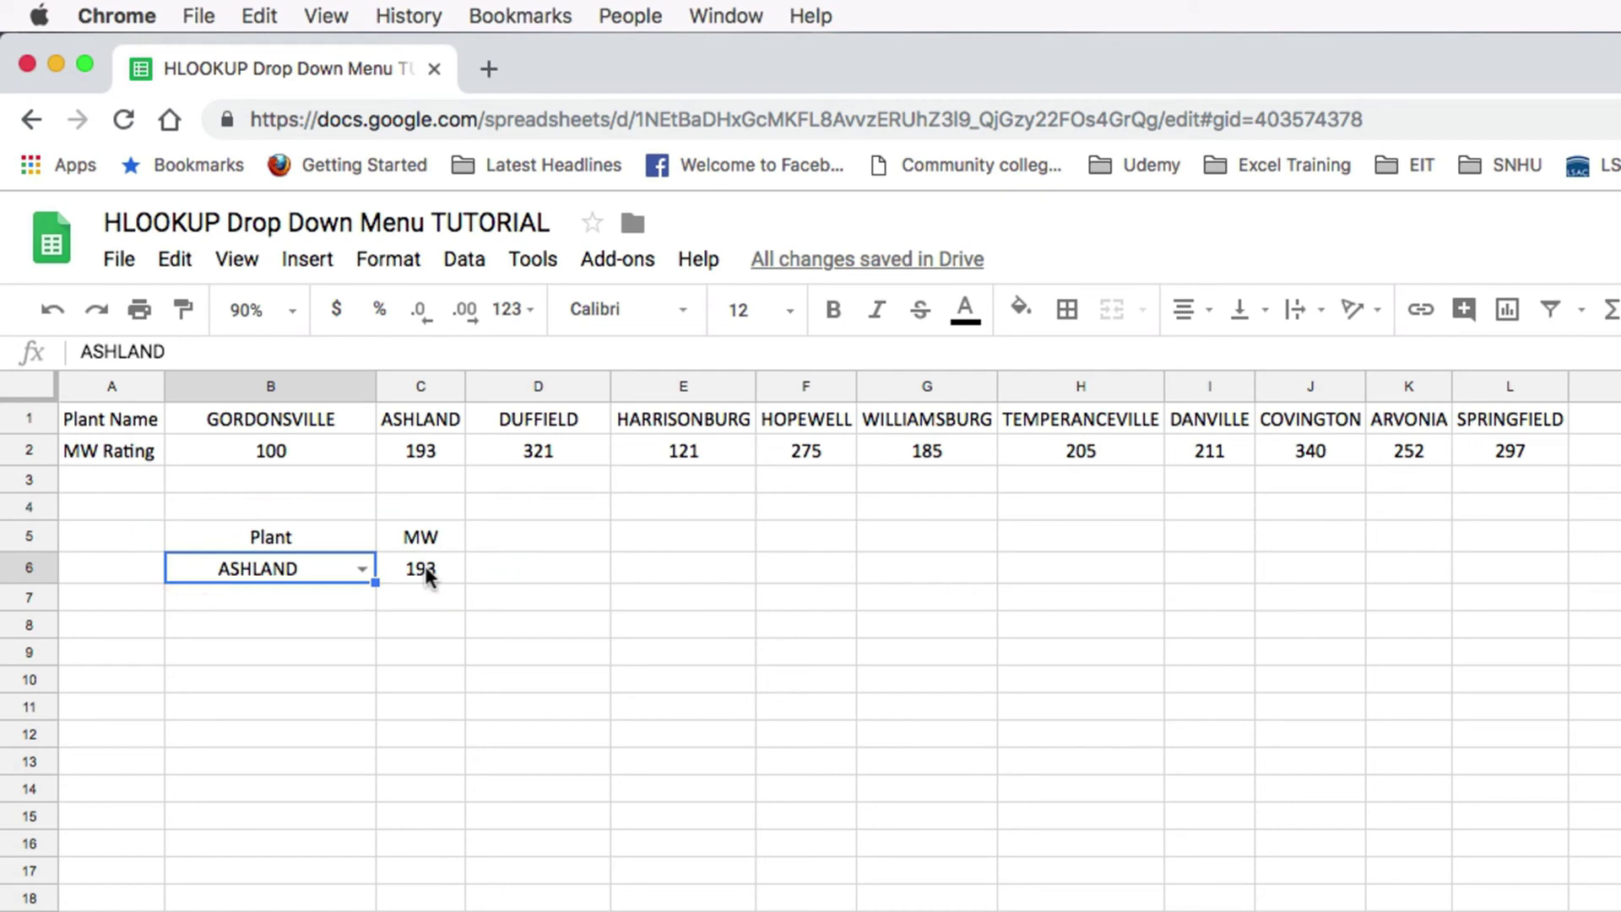
{"action": "left_click", "coordinate": [424, 566], "text": "shift"}
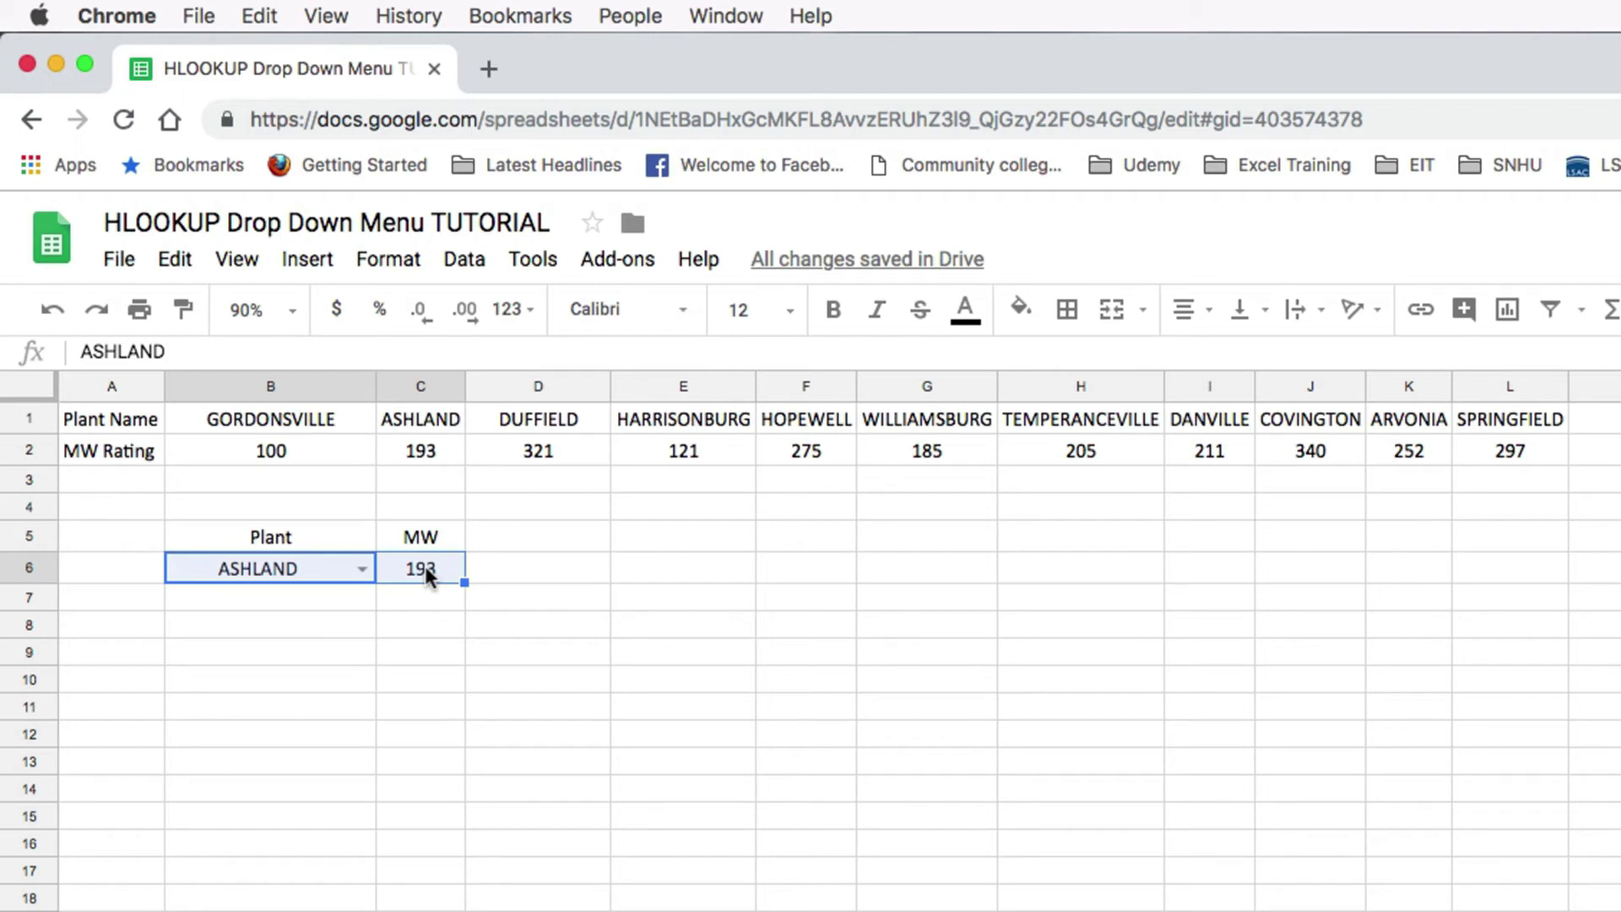
Clear the contents of B6 and C6
{"action": "key", "text": "Delete"}
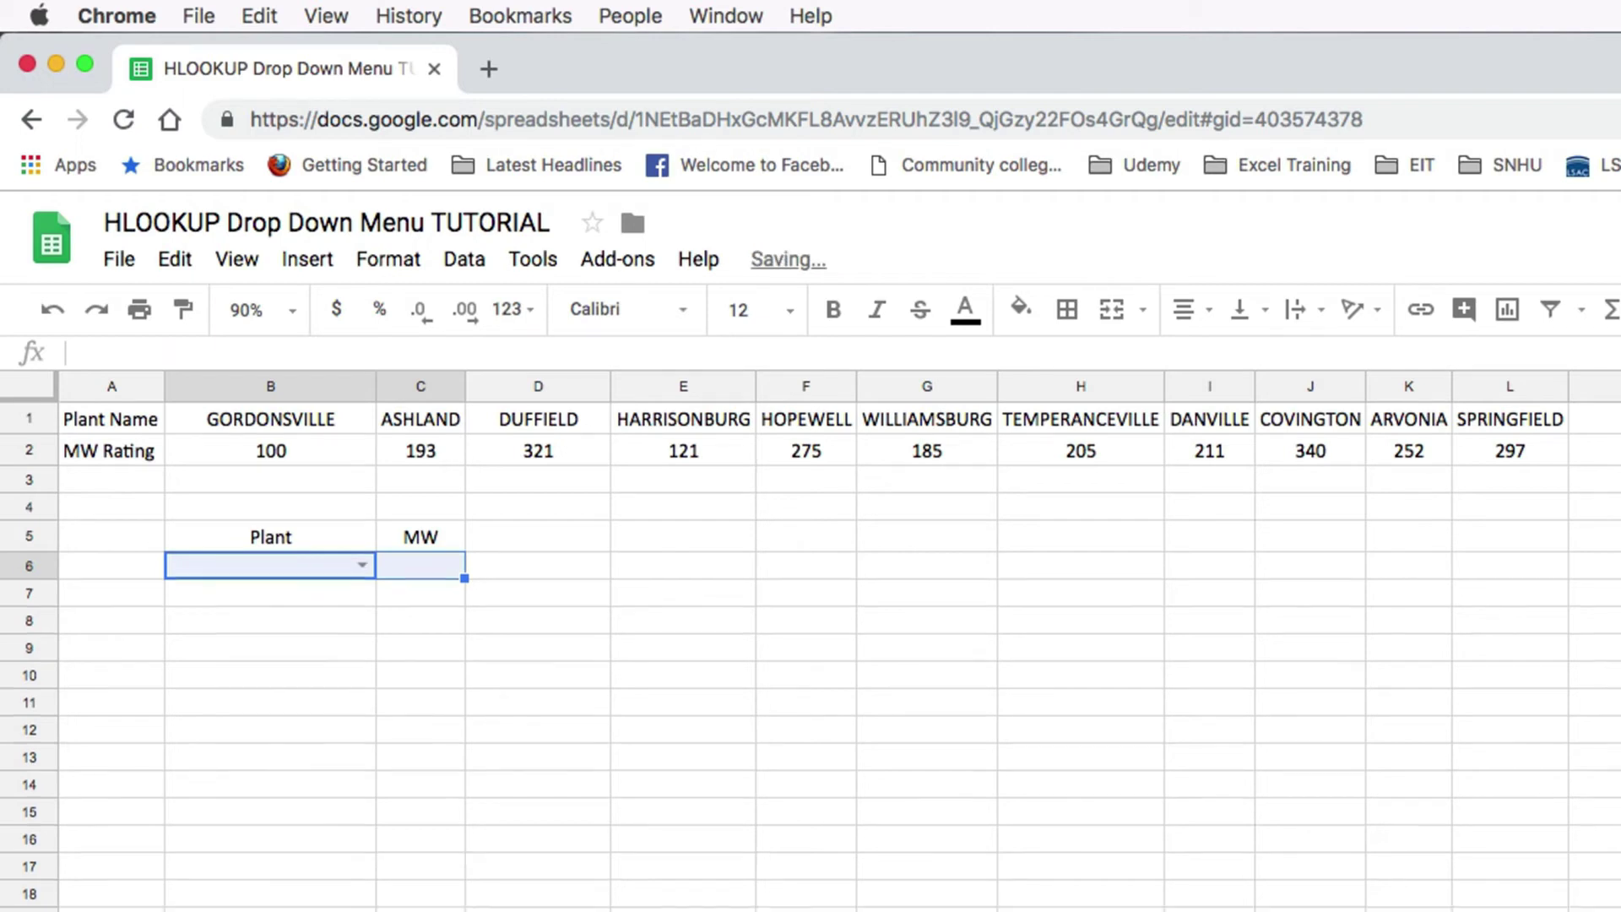
{"action": "left_click", "coordinate": [491, 718]}
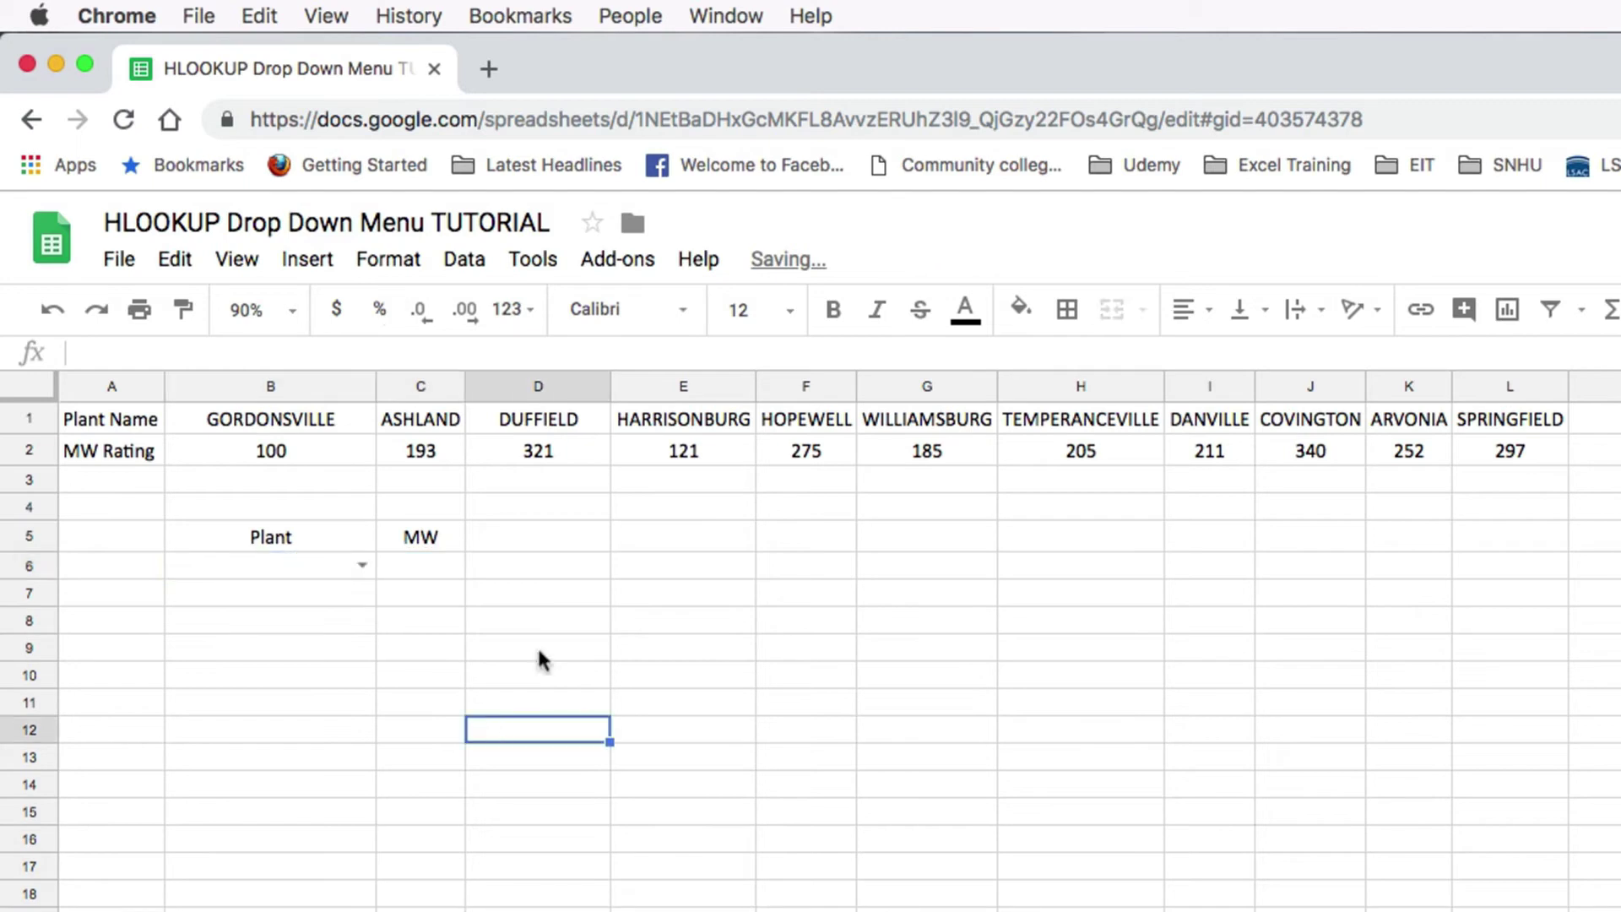
{"action": "left_click", "coordinate": [363, 565]}
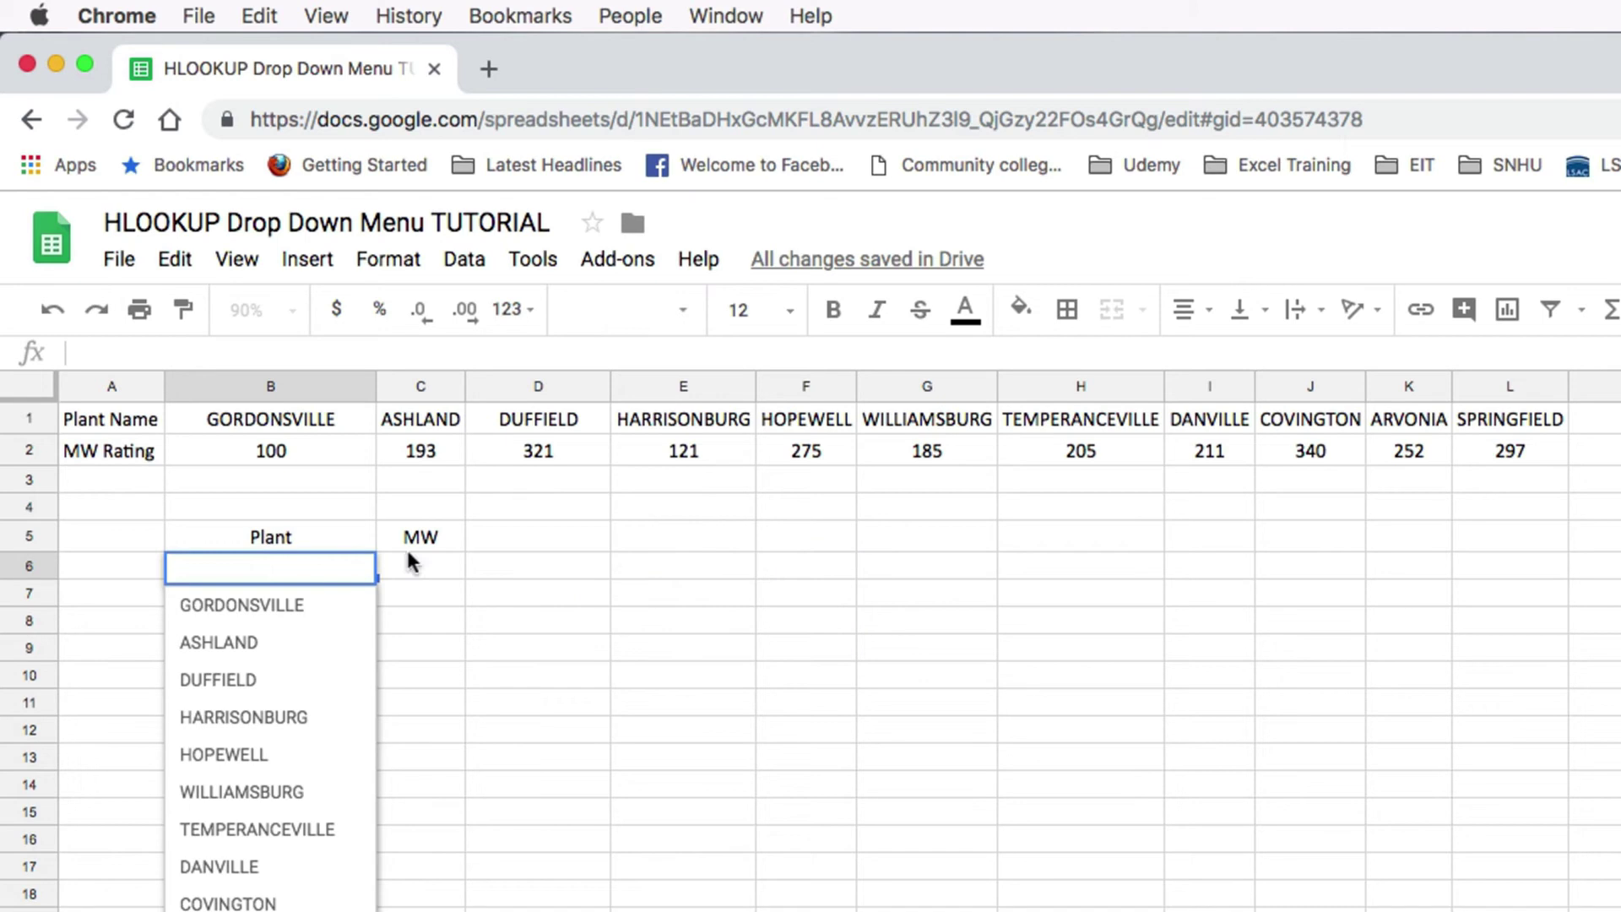
Remove the plant drop-down validation rule from B6 via Data validation
{"action": "left_click", "coordinate": [463, 261]}
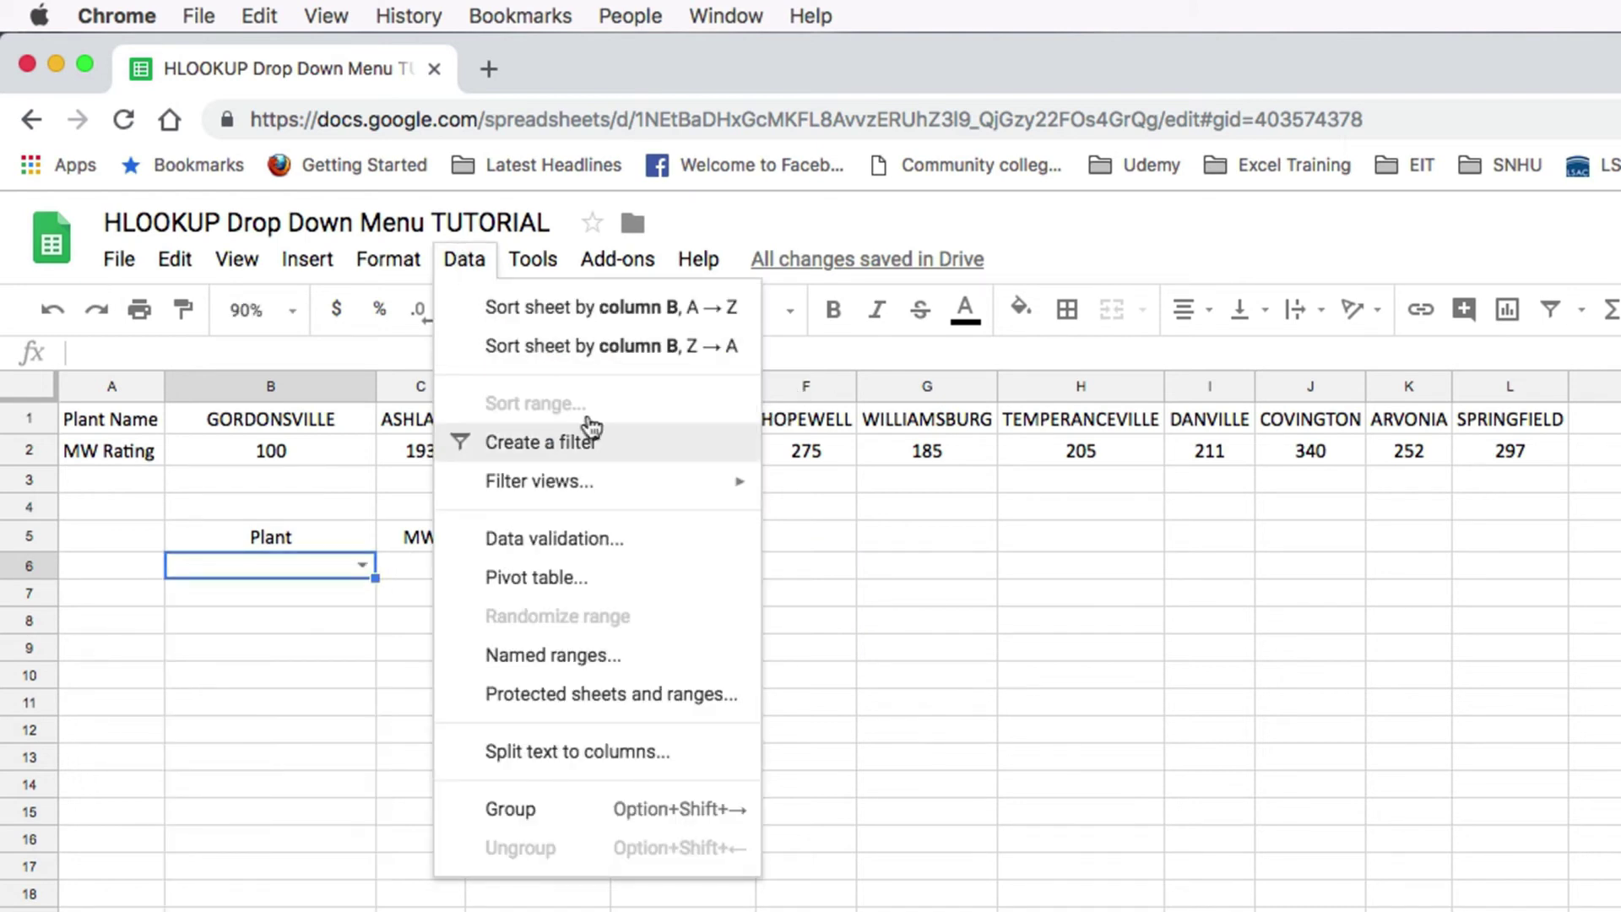
{"action": "left_click", "coordinate": [581, 538]}
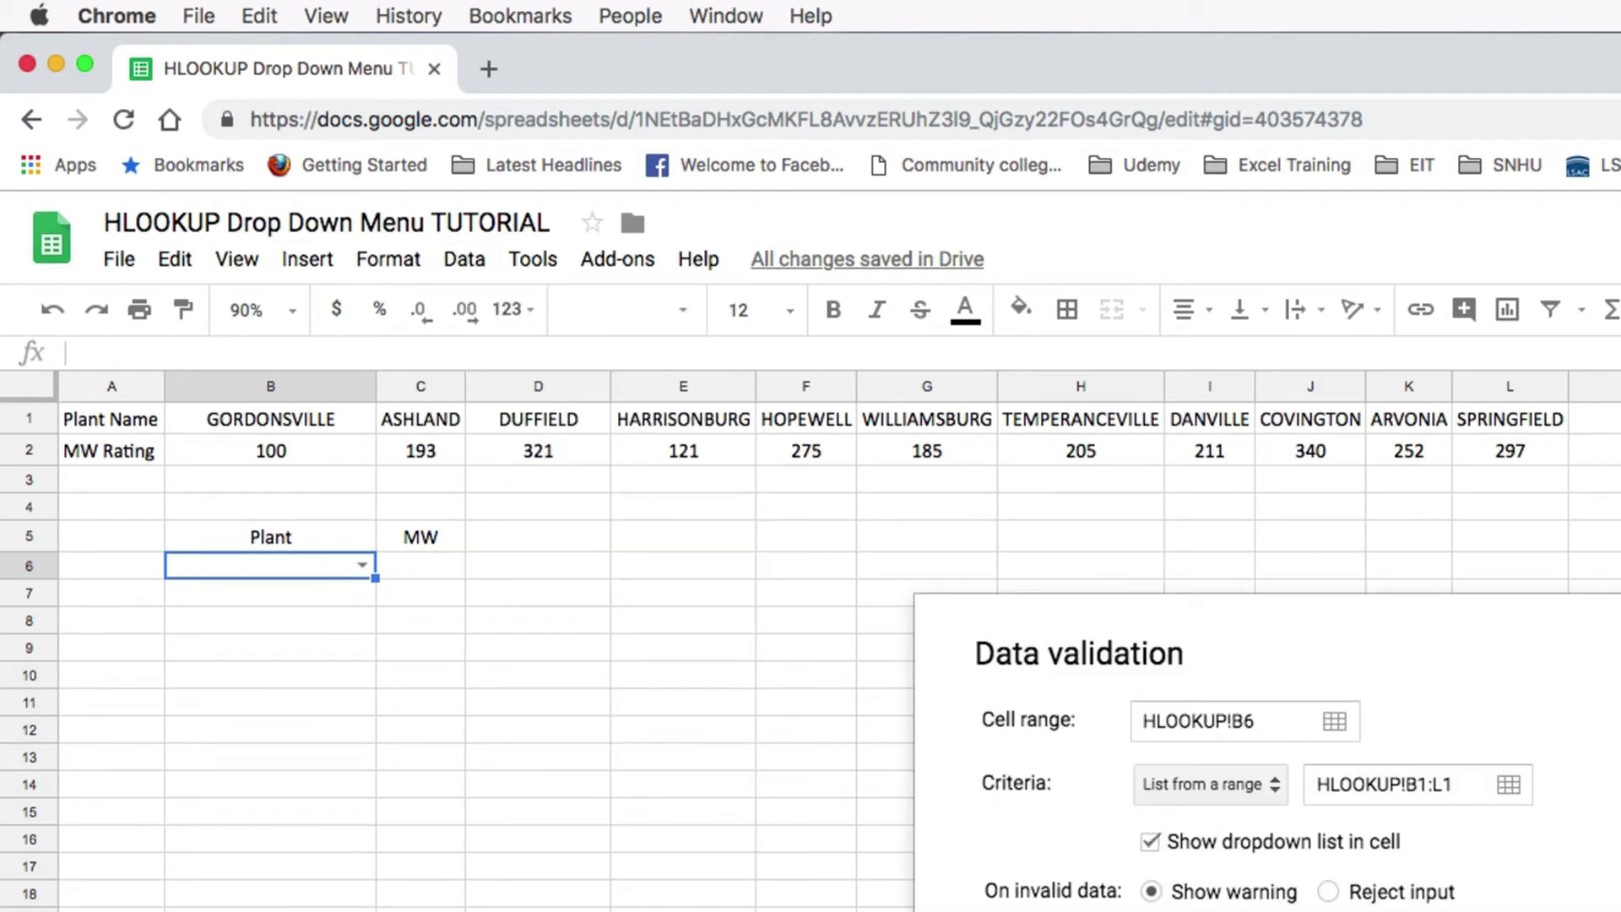
{"action": "key", "text": "Return"}
{"action": "left_click", "coordinate": [420, 565]}
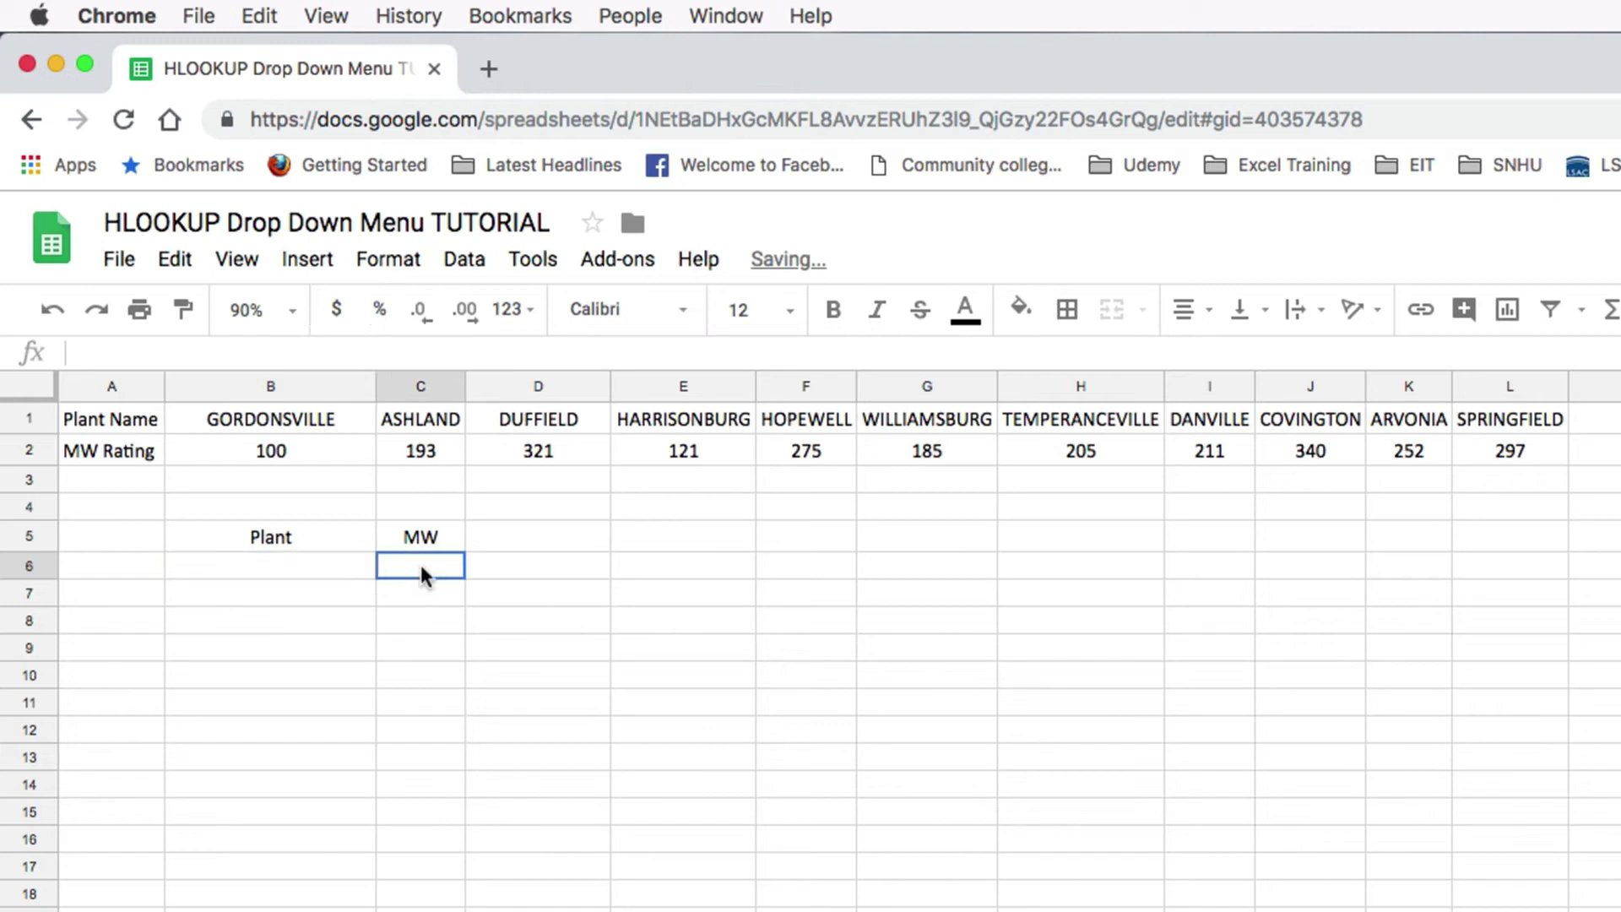
{"action": "left_click", "coordinate": [412, 586]}
{"action": "left_click", "coordinate": [414, 623]}
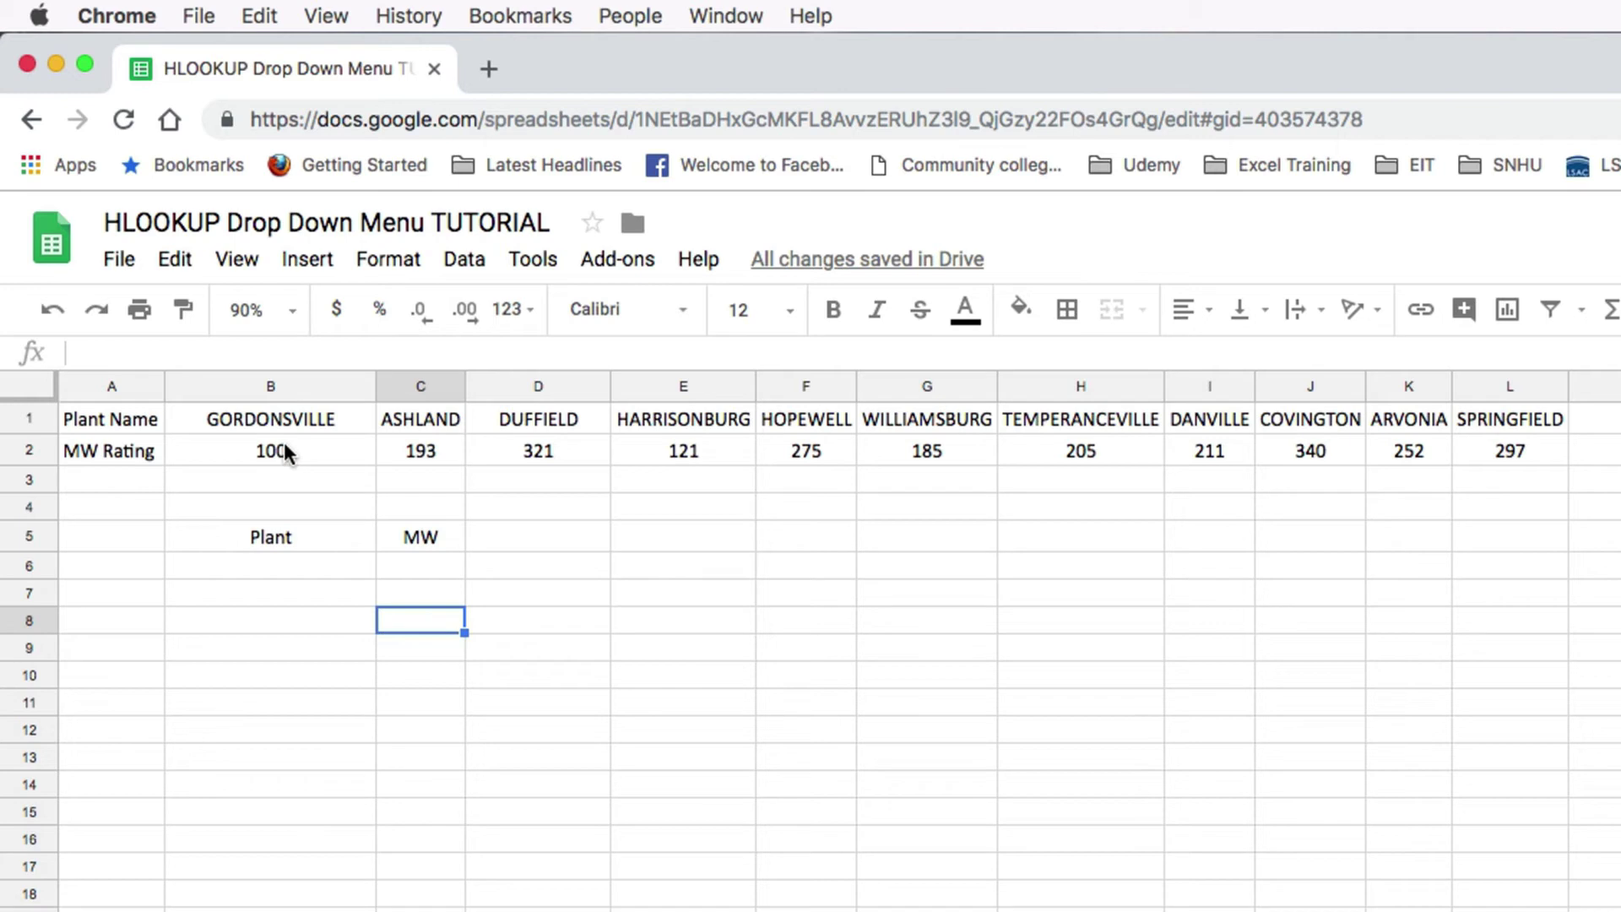
{"action": "left_click_drag", "start_coordinate": [169, 414], "coordinate": [1311, 411]}
{"action": "left_click", "coordinate": [268, 563]}
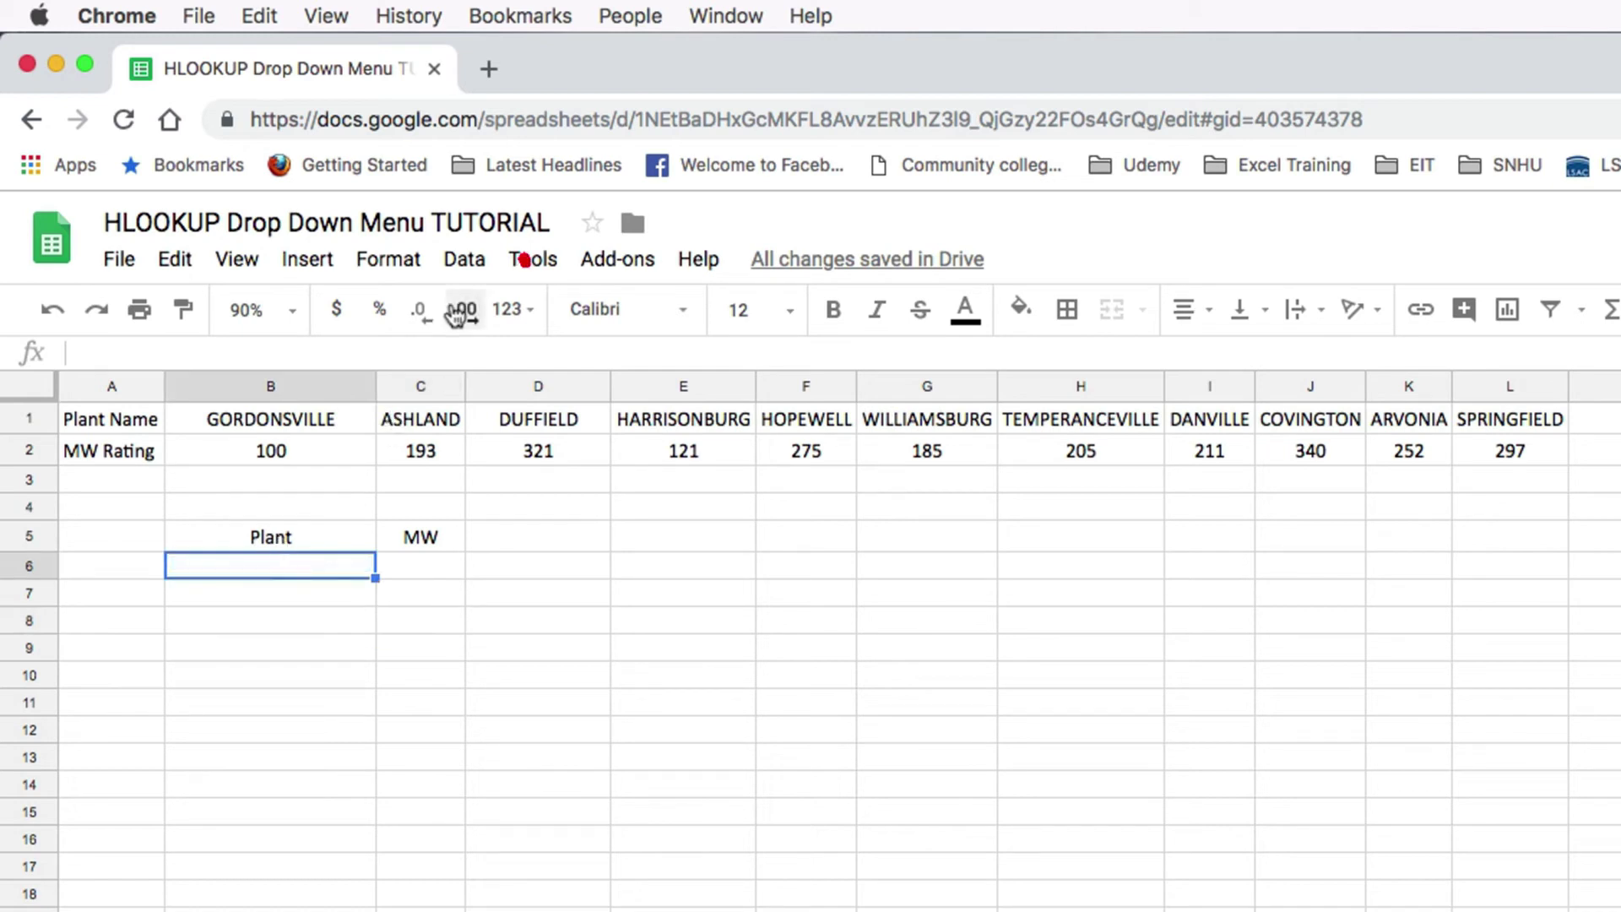
Begin a 'List from a range' validation rule for B6 and open its range picker
{"action": "left_click", "coordinate": [465, 259]}
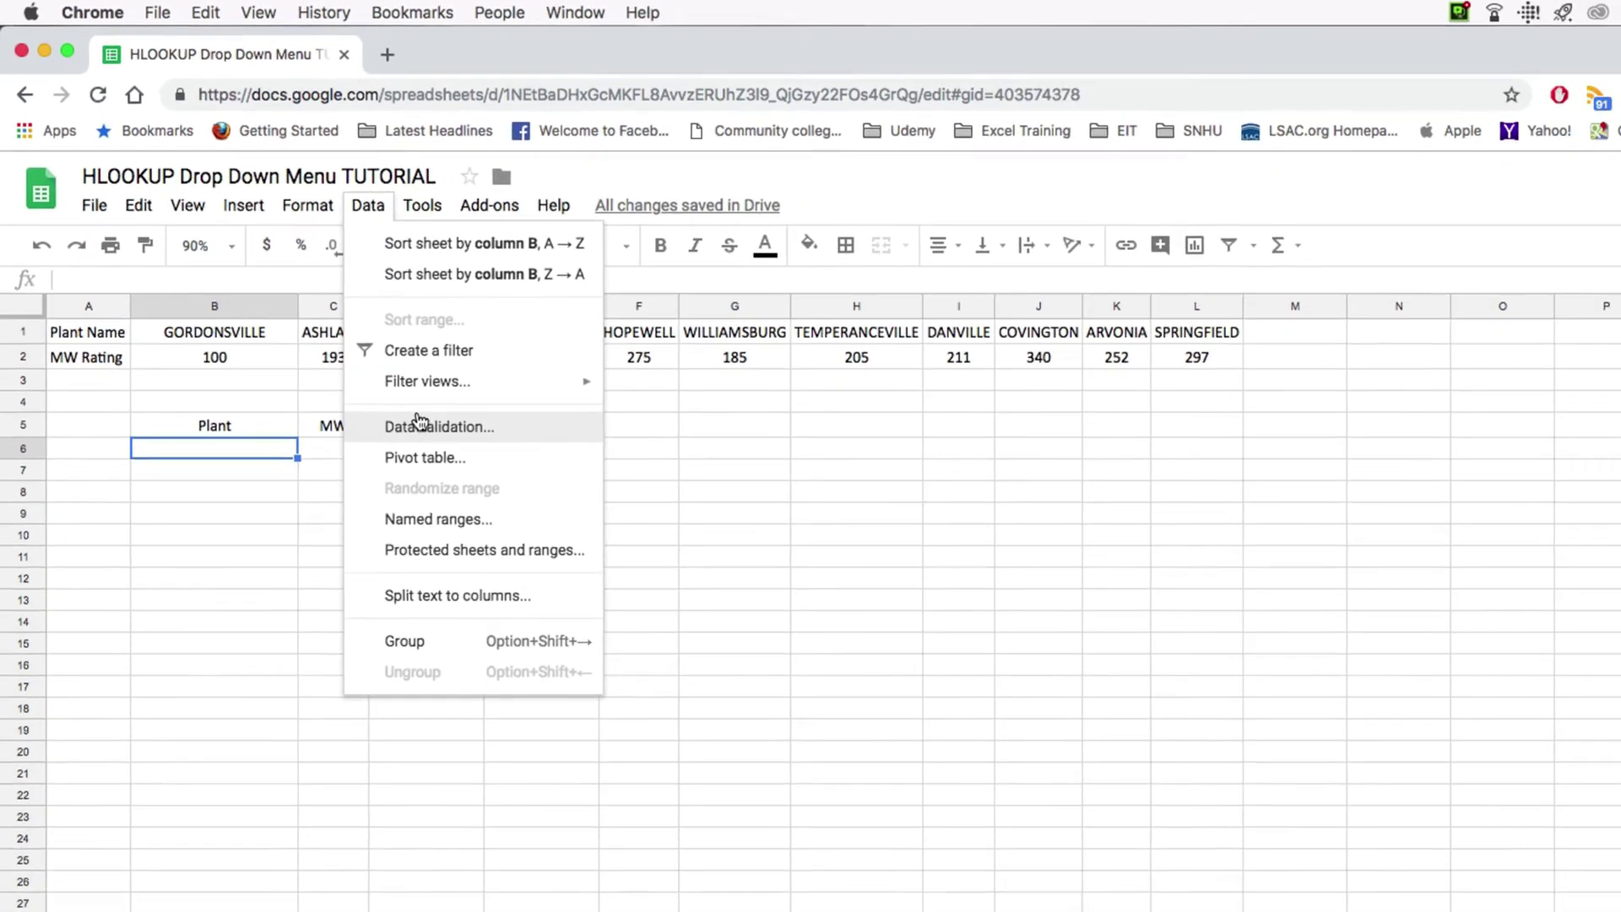
{"action": "left_click", "coordinate": [527, 538]}
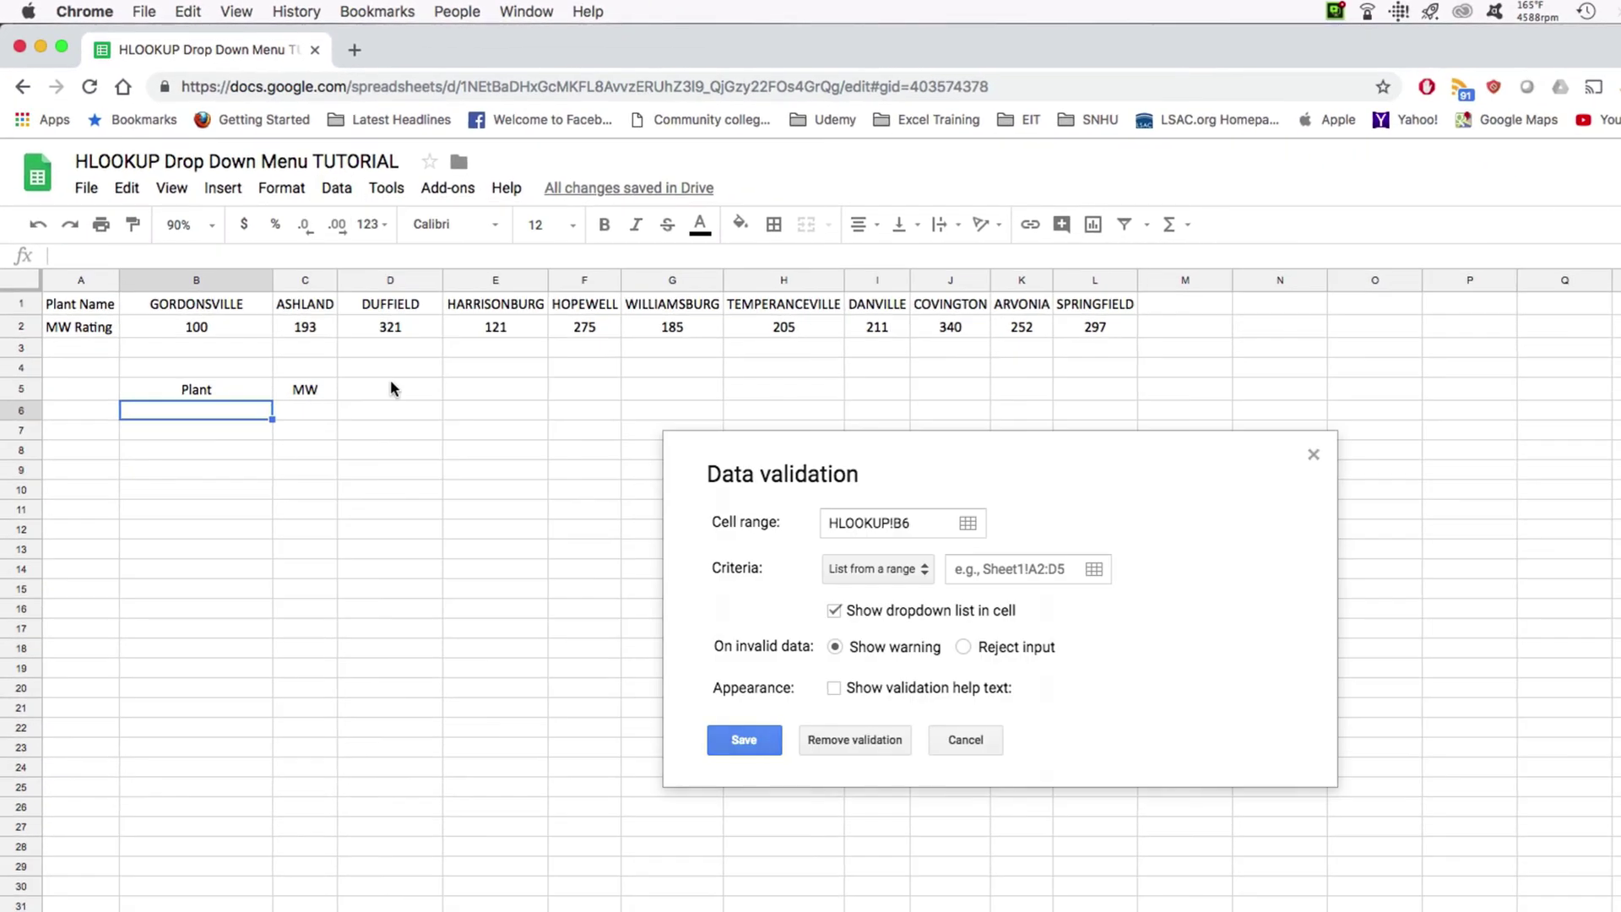
{"action": "left_click", "coordinate": [957, 565]}
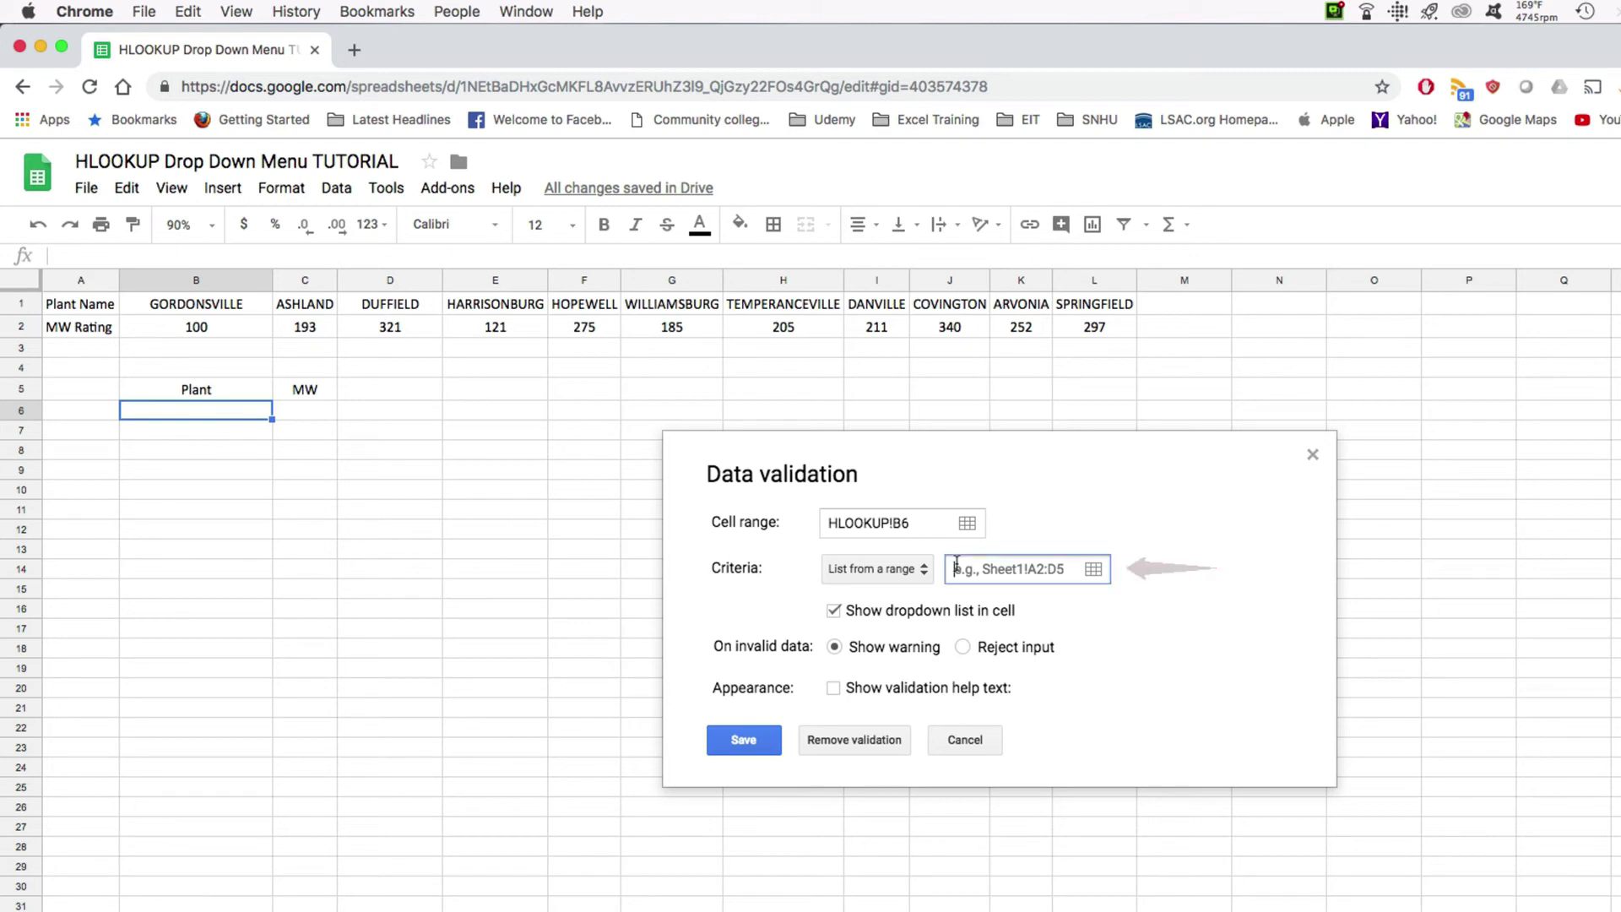
{"action": "left_click", "coordinate": [1089, 569]}
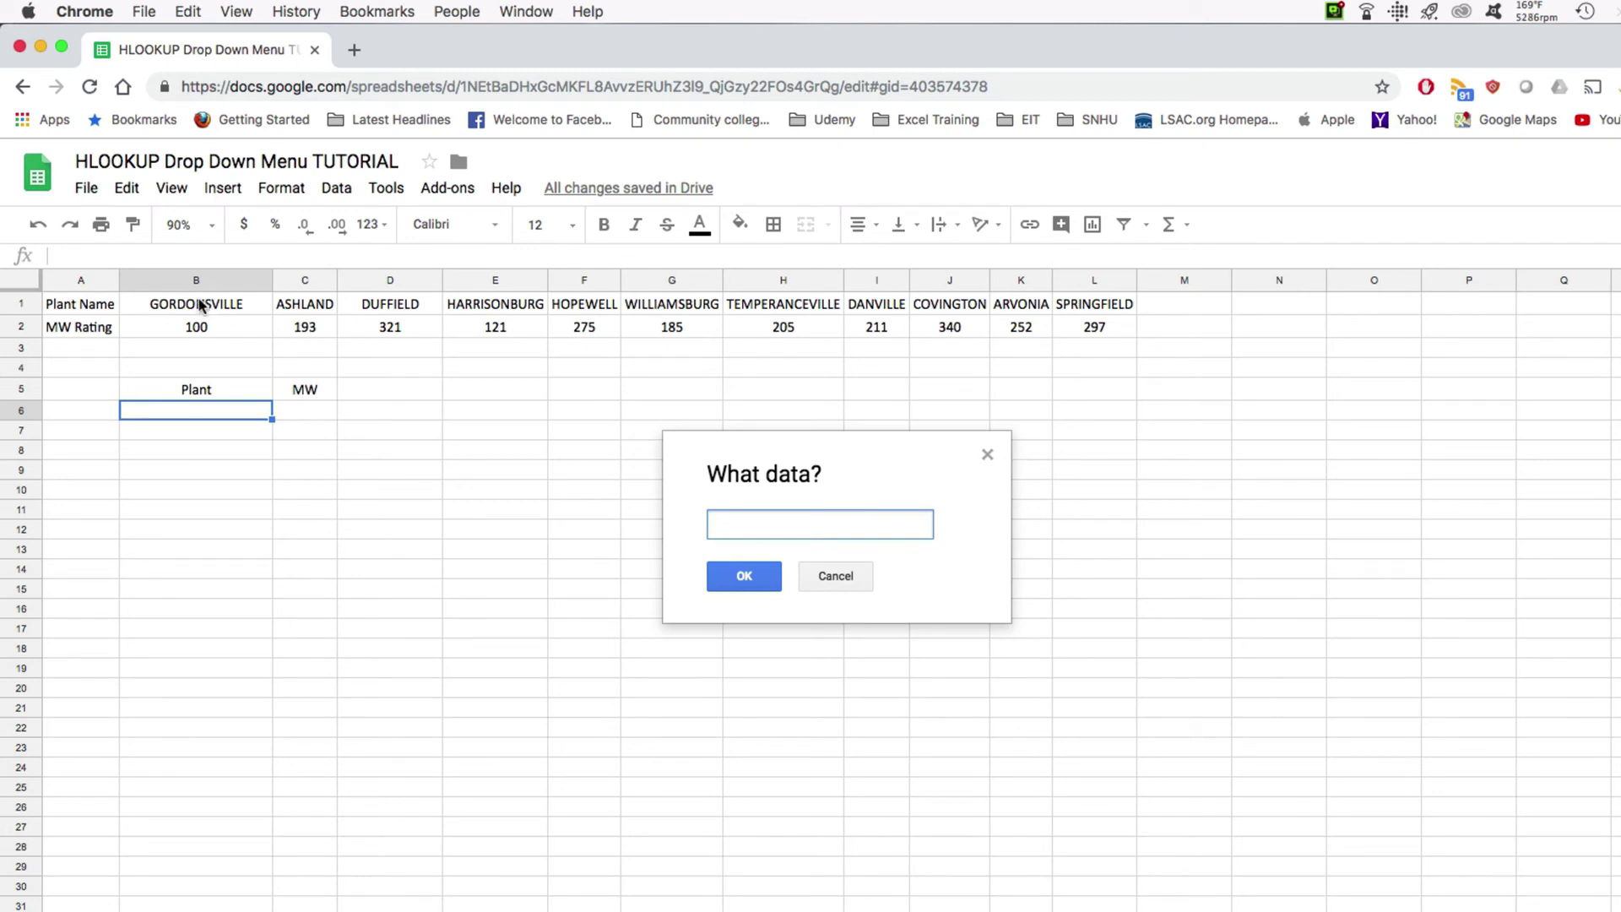
Use the plant names in B1:L1 as B6's list source and save the rule
{"action": "left_click_drag", "start_coordinate": [201, 306], "coordinate": [1077, 306]}
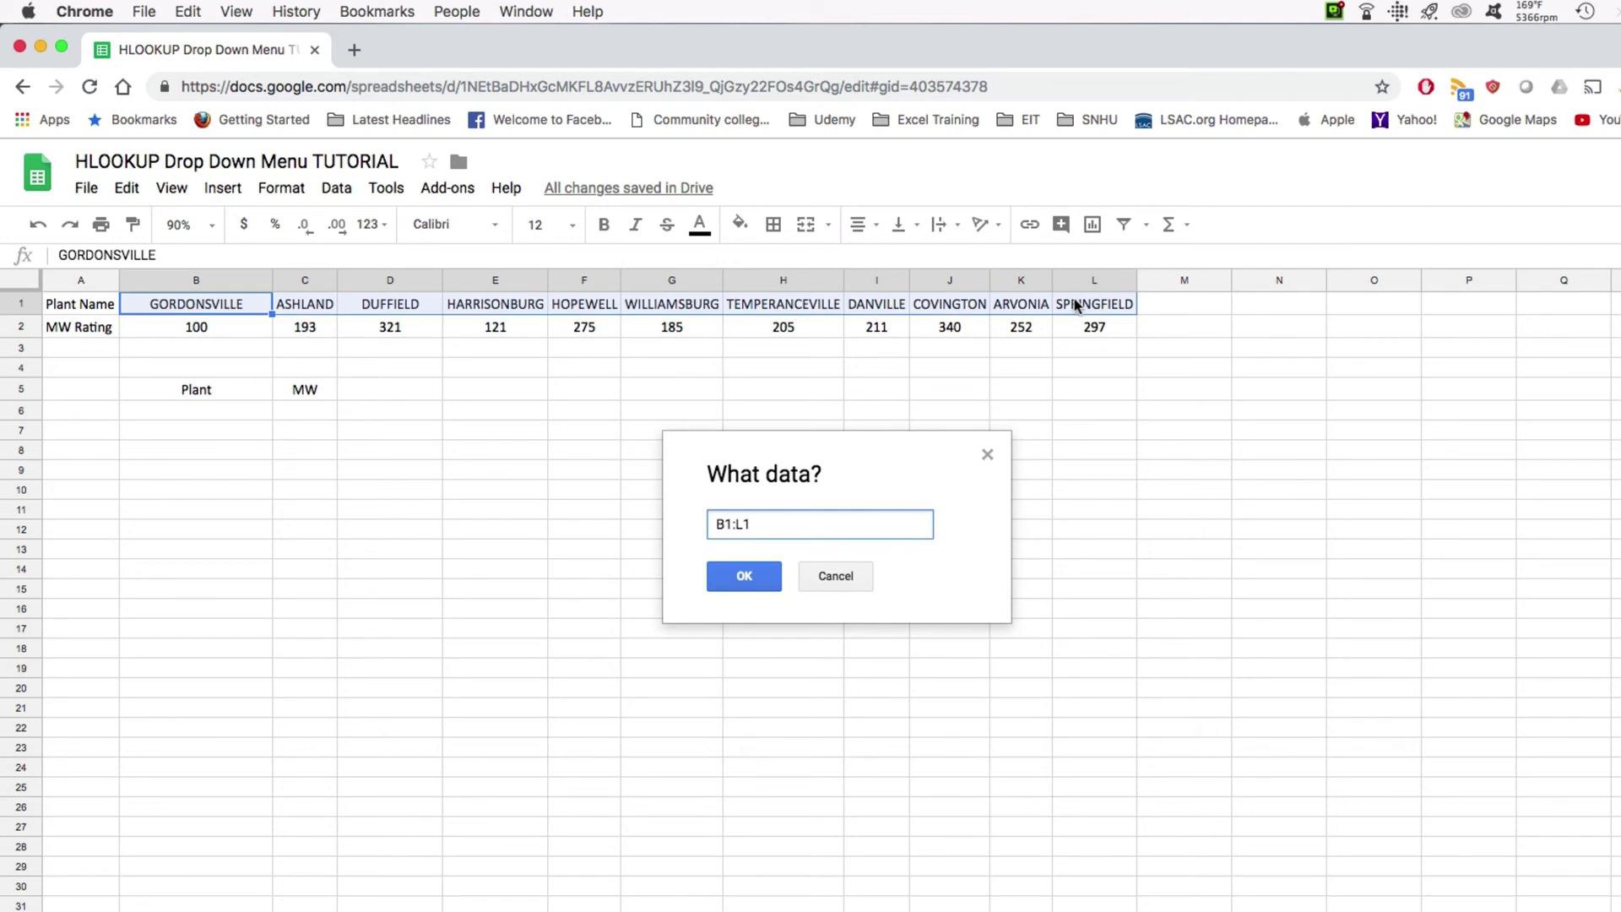
{"action": "left_click", "coordinate": [742, 577]}
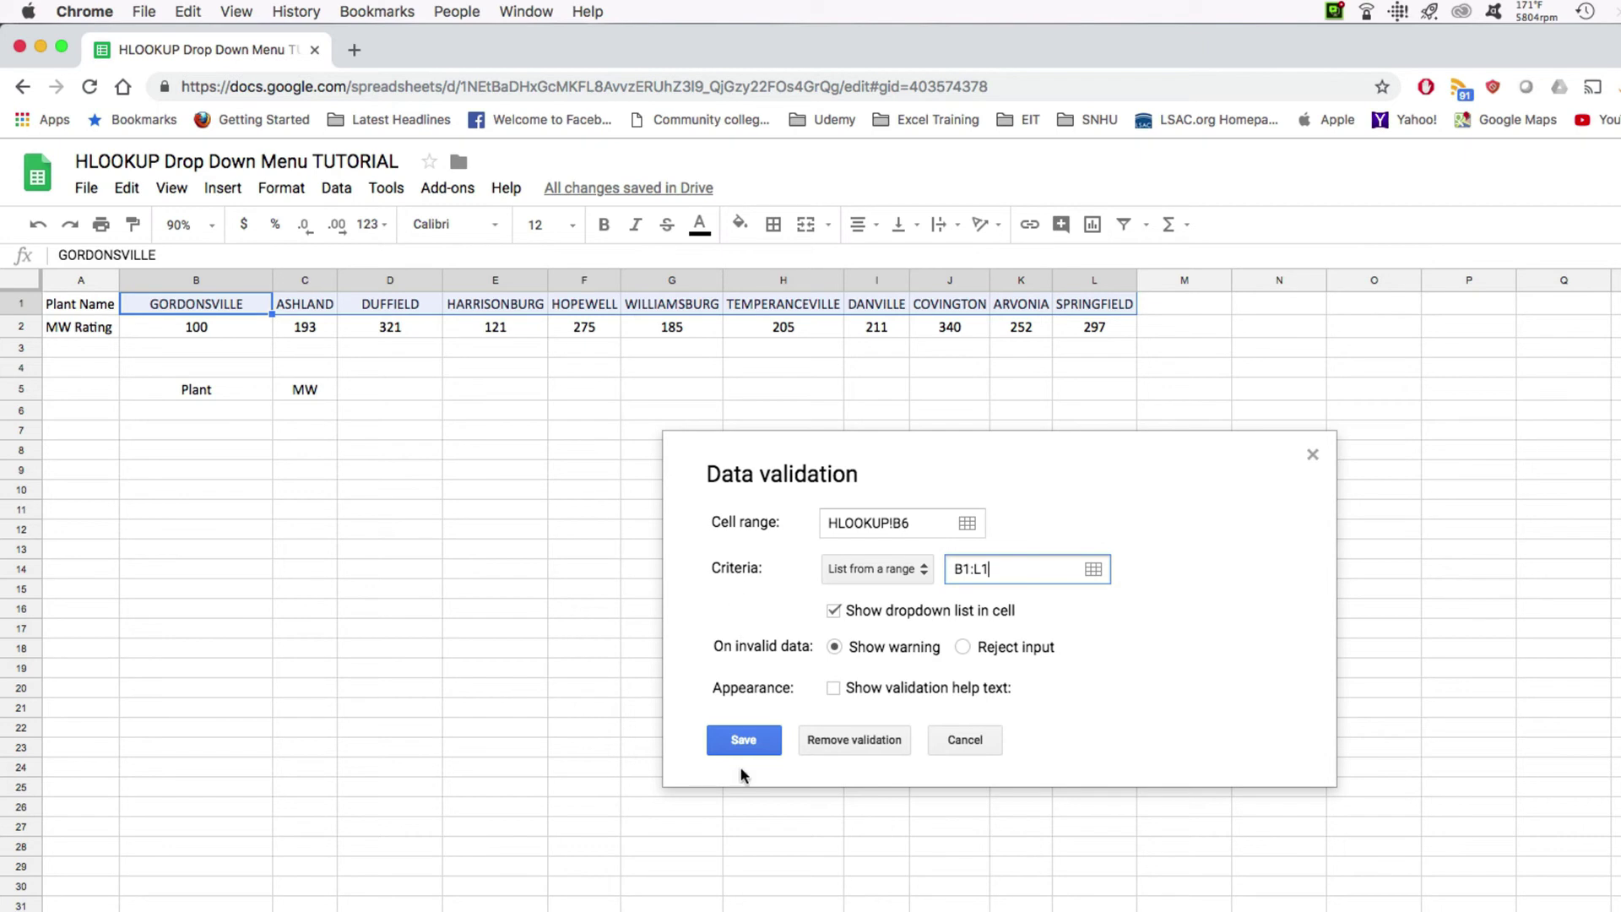
{"action": "left_click", "coordinate": [743, 740]}
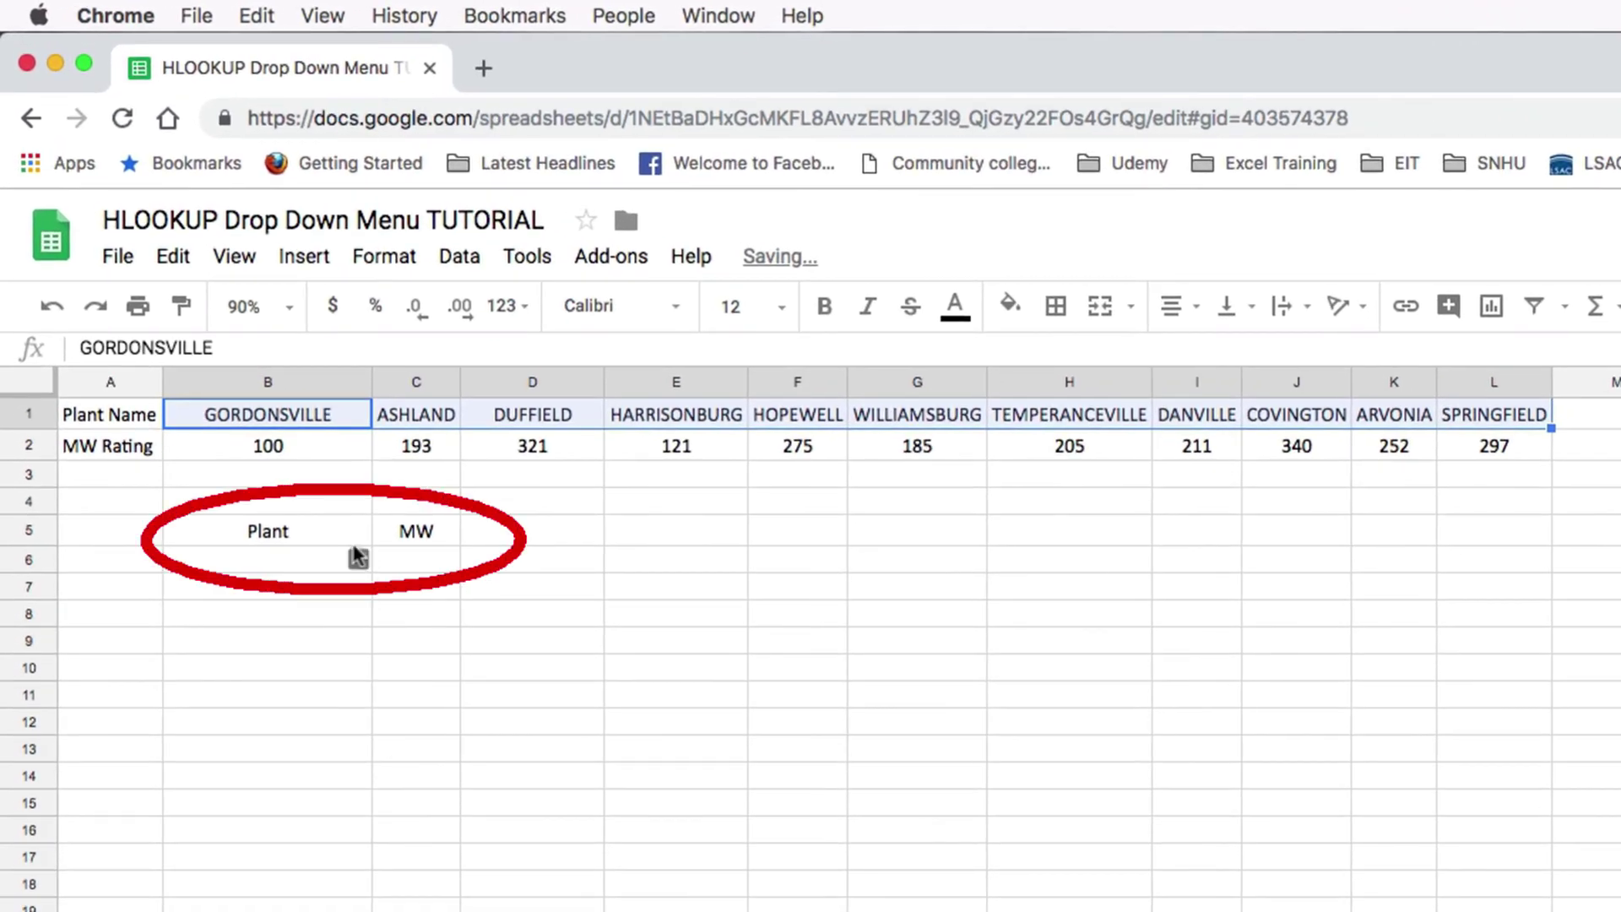
Pick GORDONSVILLE in B6 and begin C6's formula with =hlookup(
{"action": "left_click", "coordinate": [358, 558]}
{"action": "left_click", "coordinate": [307, 596]}
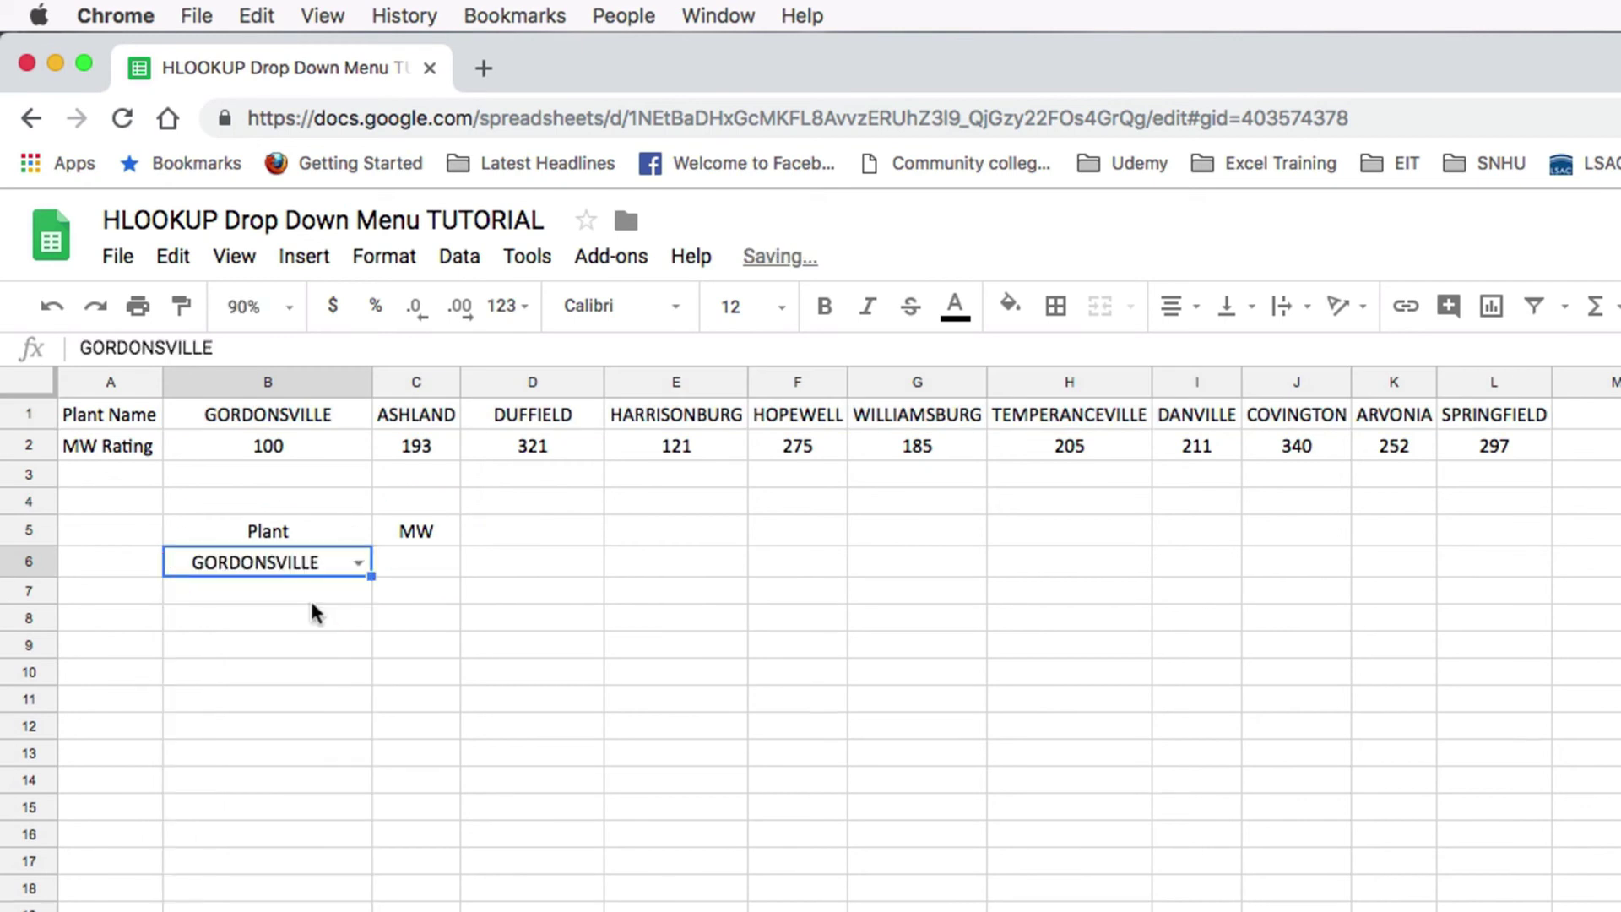
{"action": "left_click", "coordinate": [402, 562]}
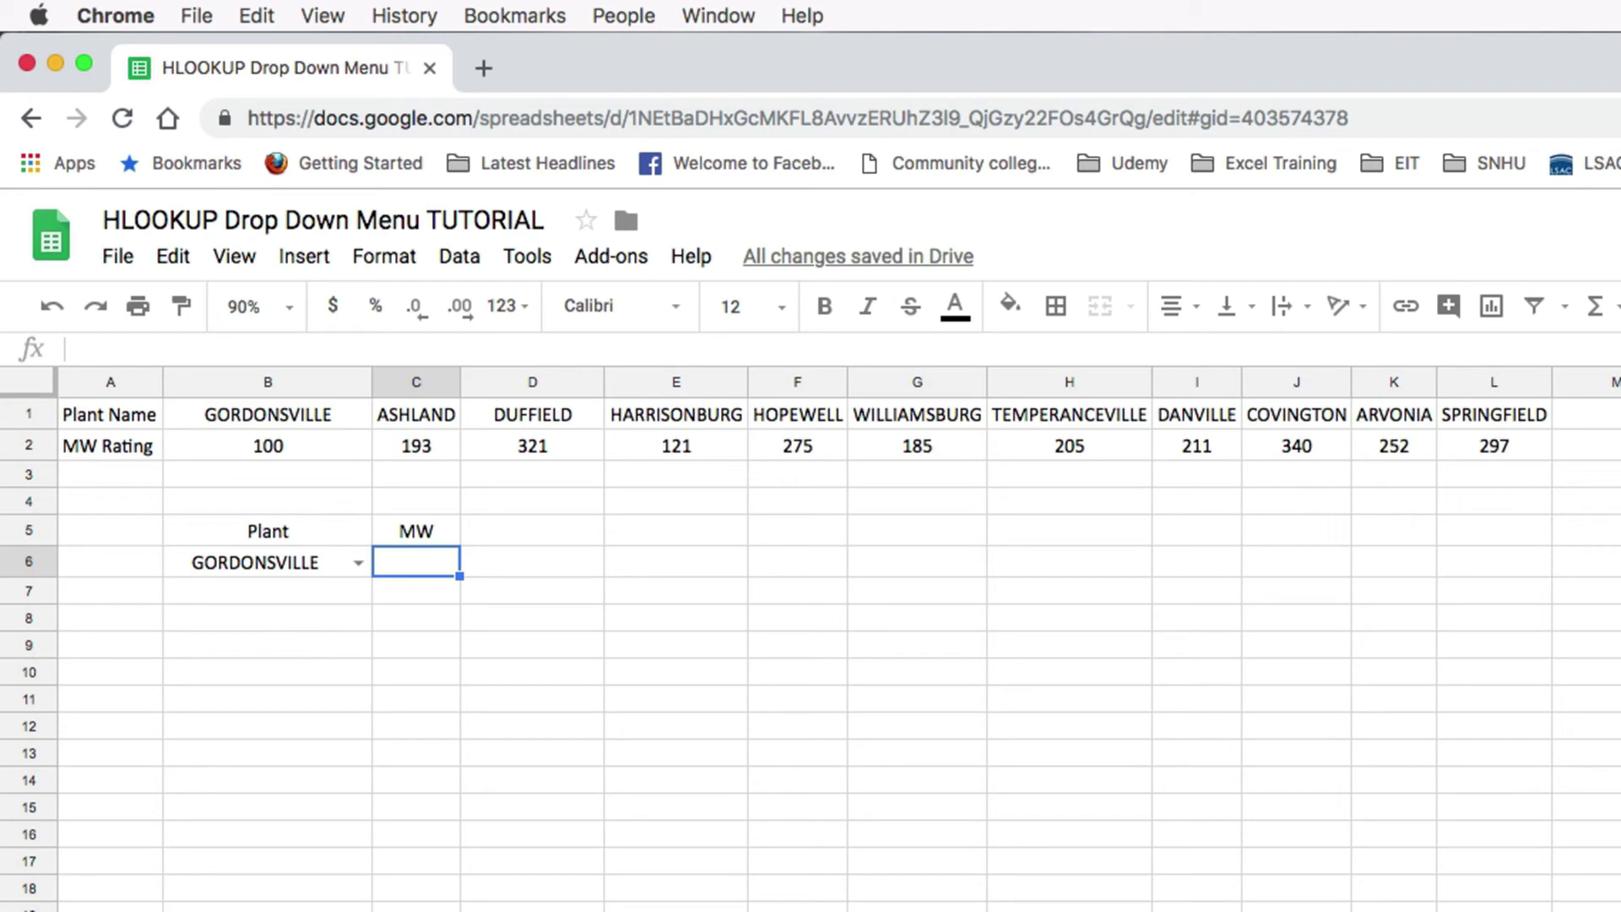
{"action": "type", "text": "="}
{"action": "type", "text": "h1"}
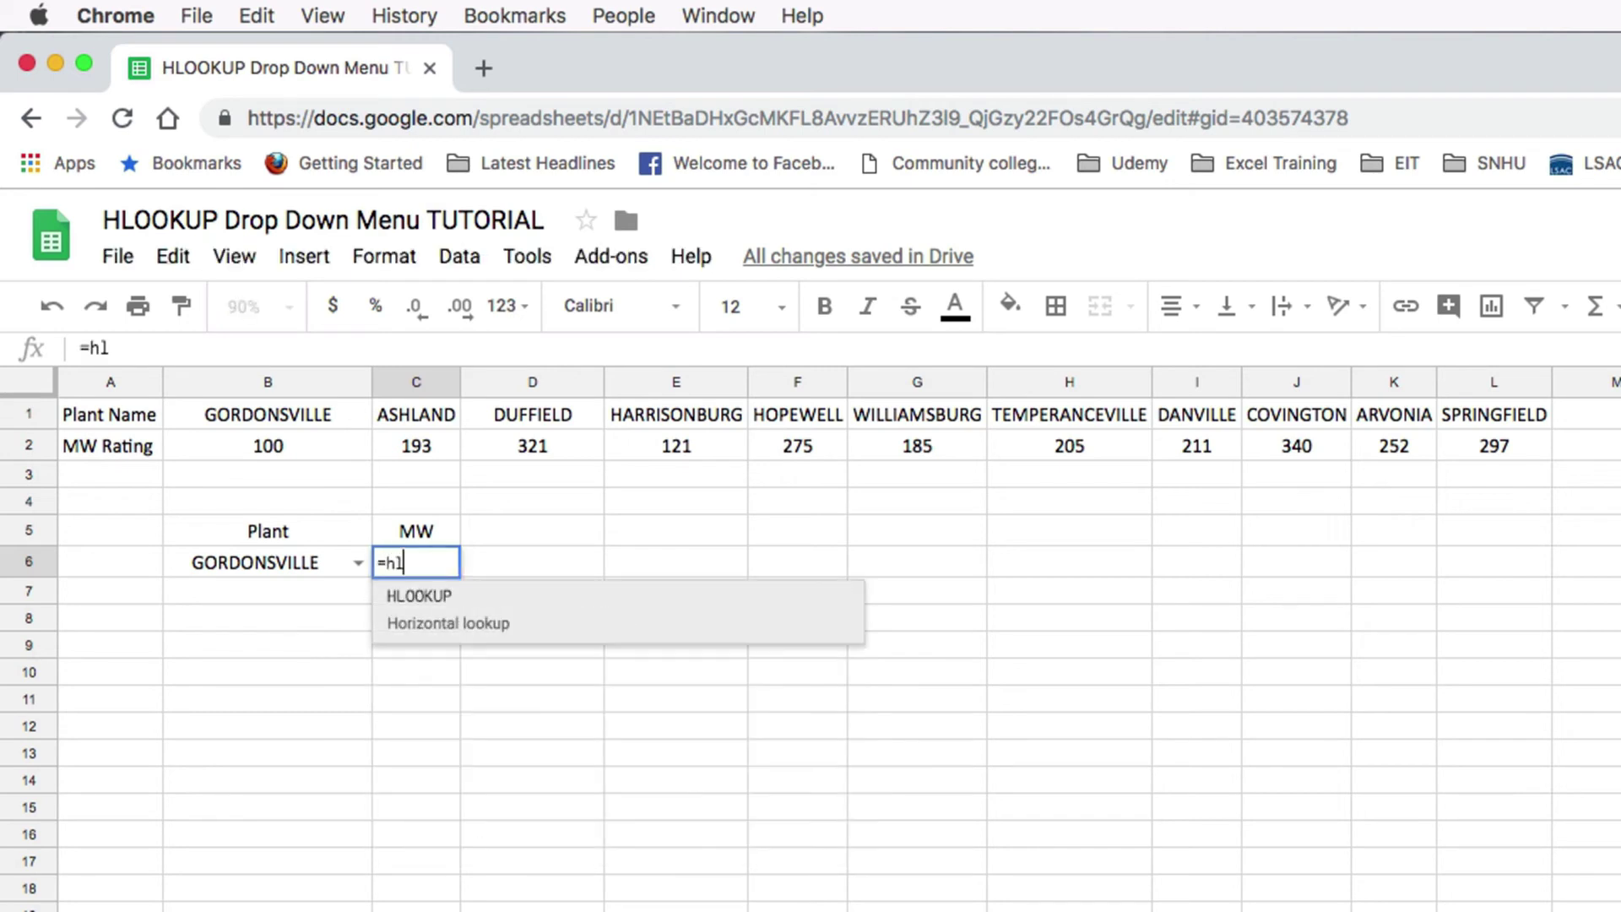
{"action": "type", "text": "ookup("}
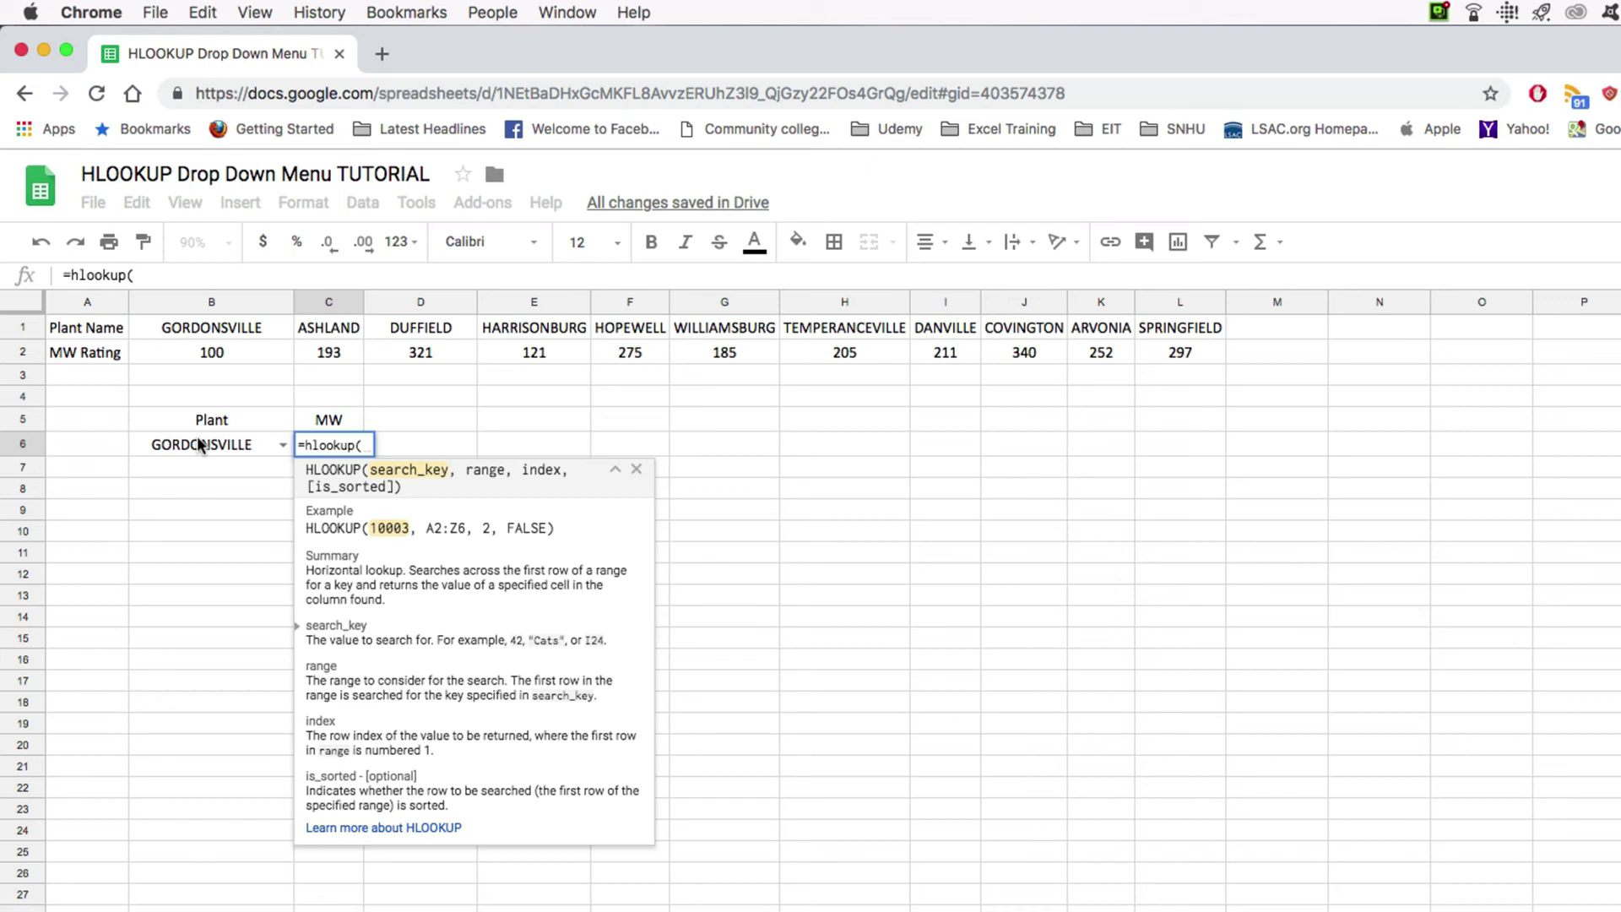
Enter B6 as the search key and $B$1:$L$2 as the lookup range in C6's formula
{"action": "left_click", "coordinate": [200, 444]}
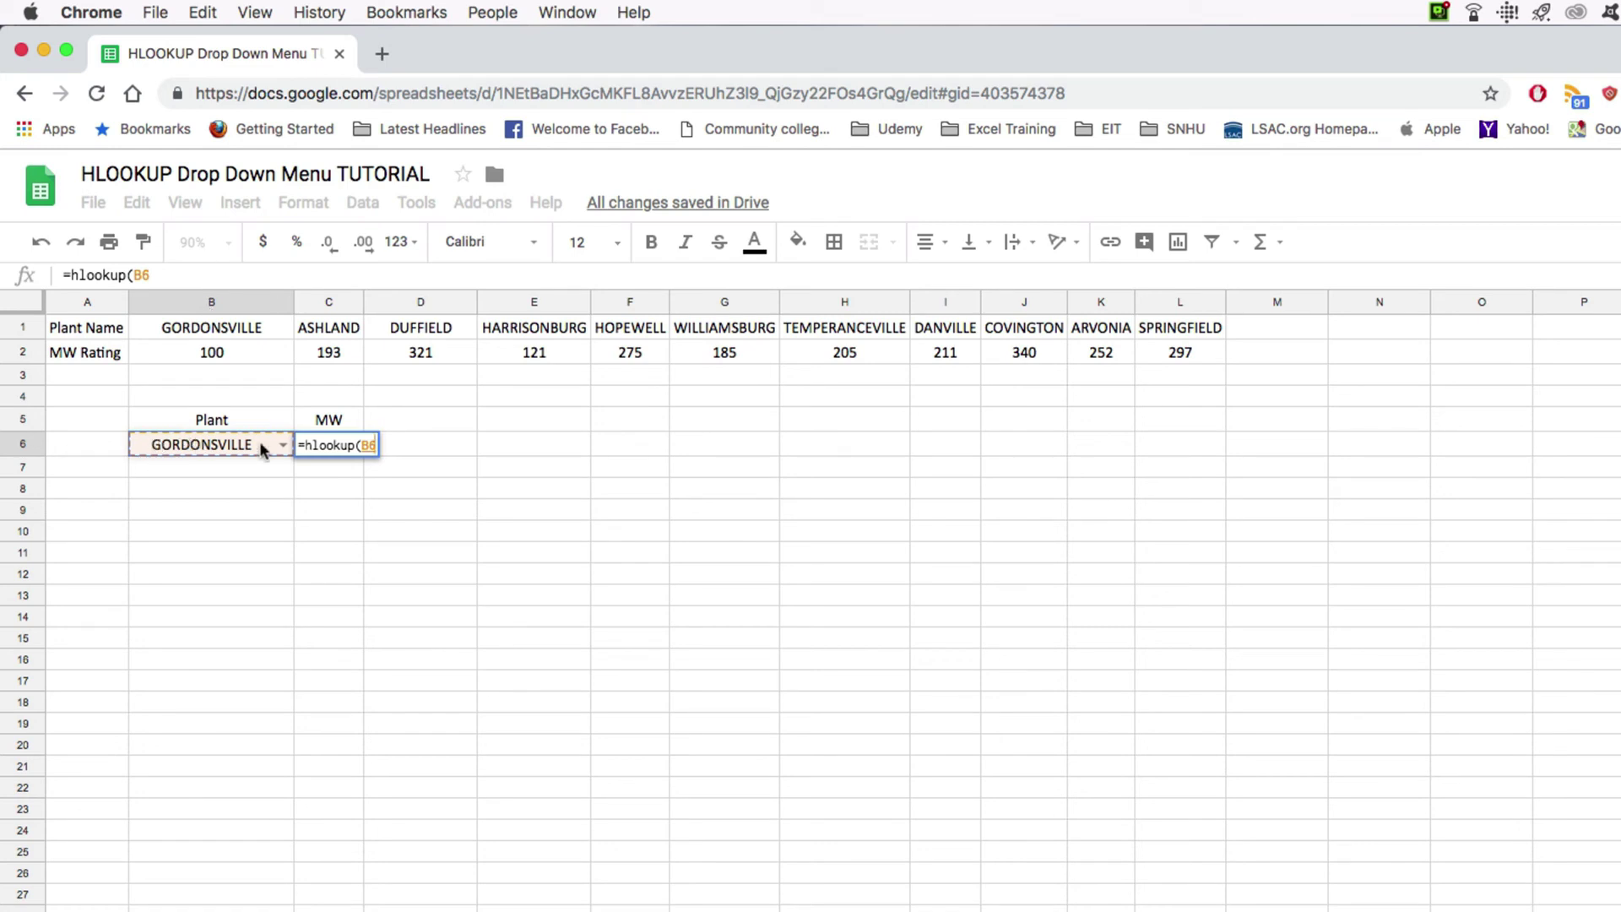
{"action": "type", "text": ","}
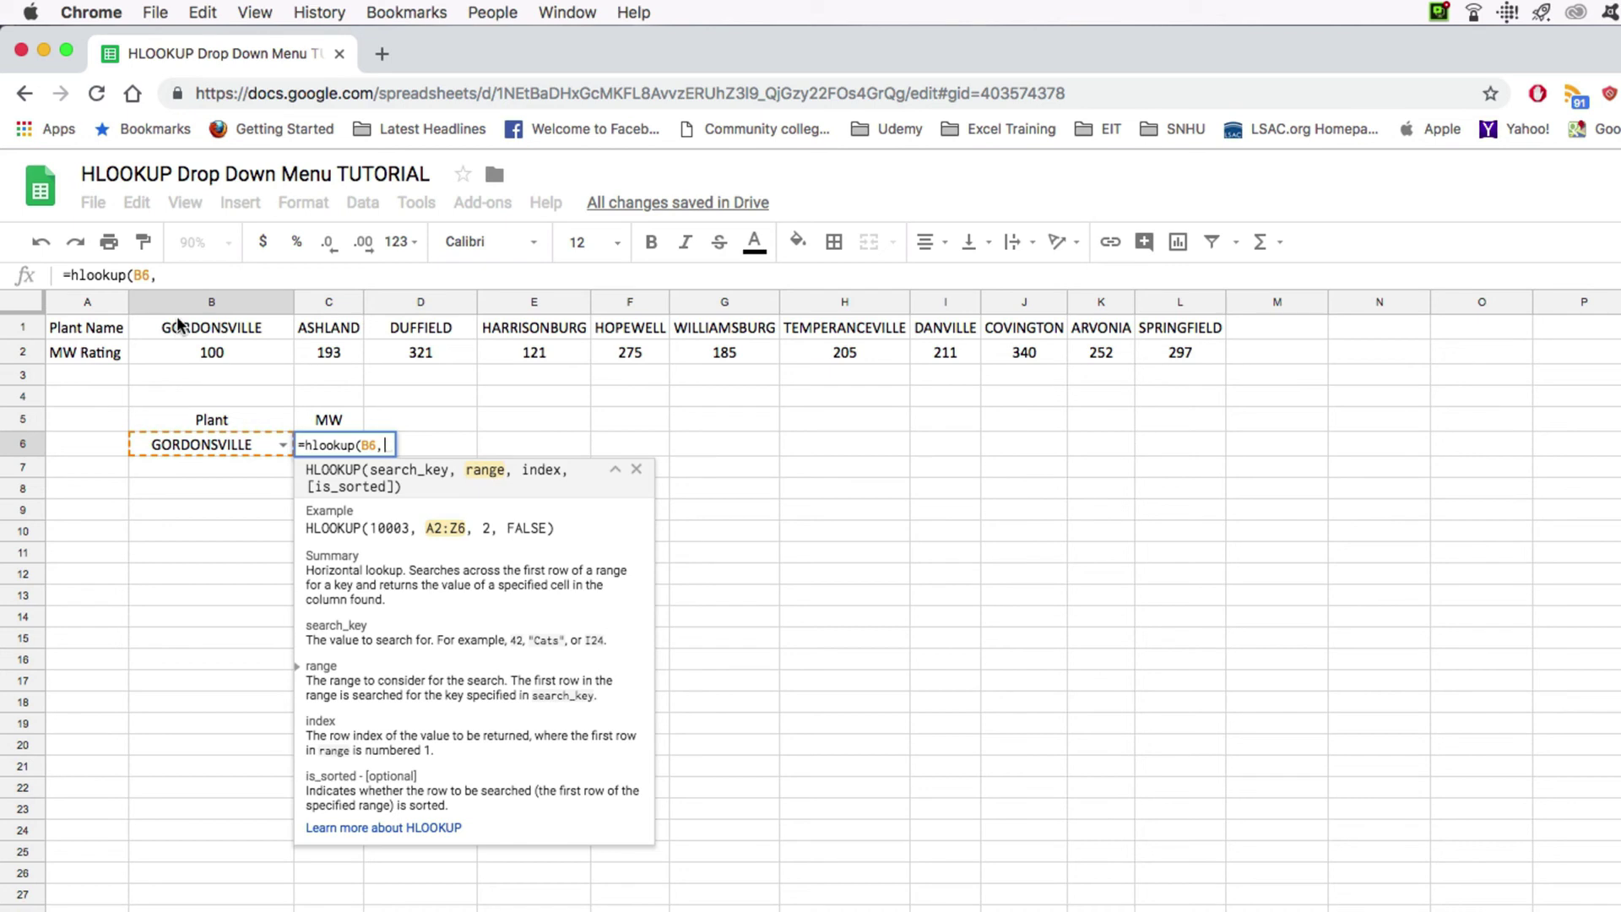
{"action": "left_click_drag", "start_coordinate": [179, 322], "coordinate": [1147, 346]}
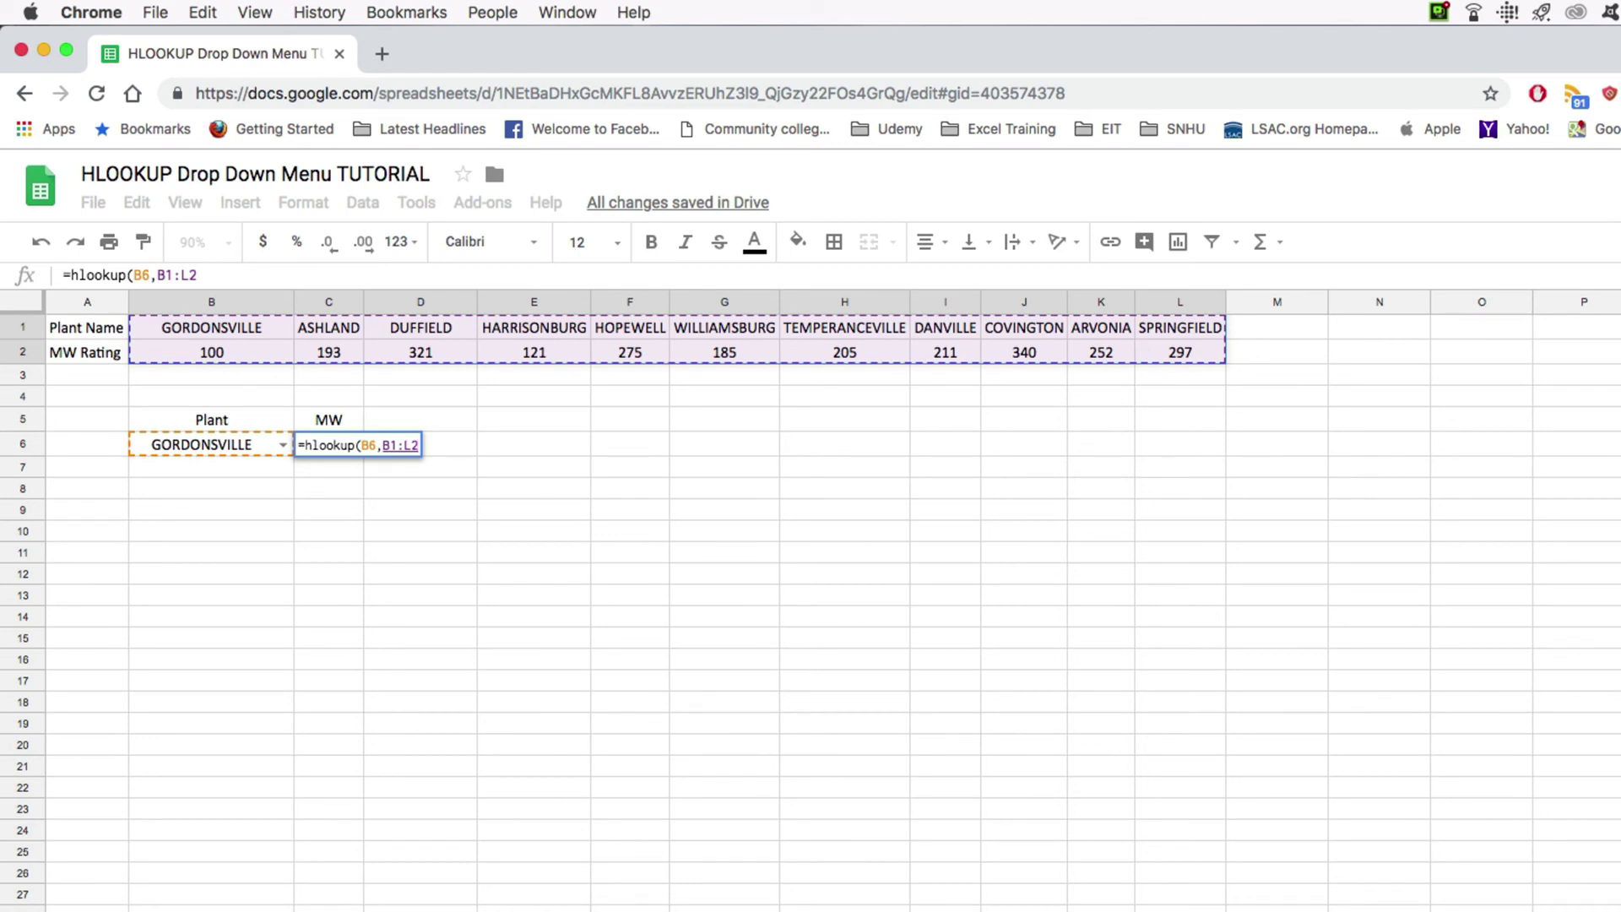
{"action": "key", "text": "F4"}
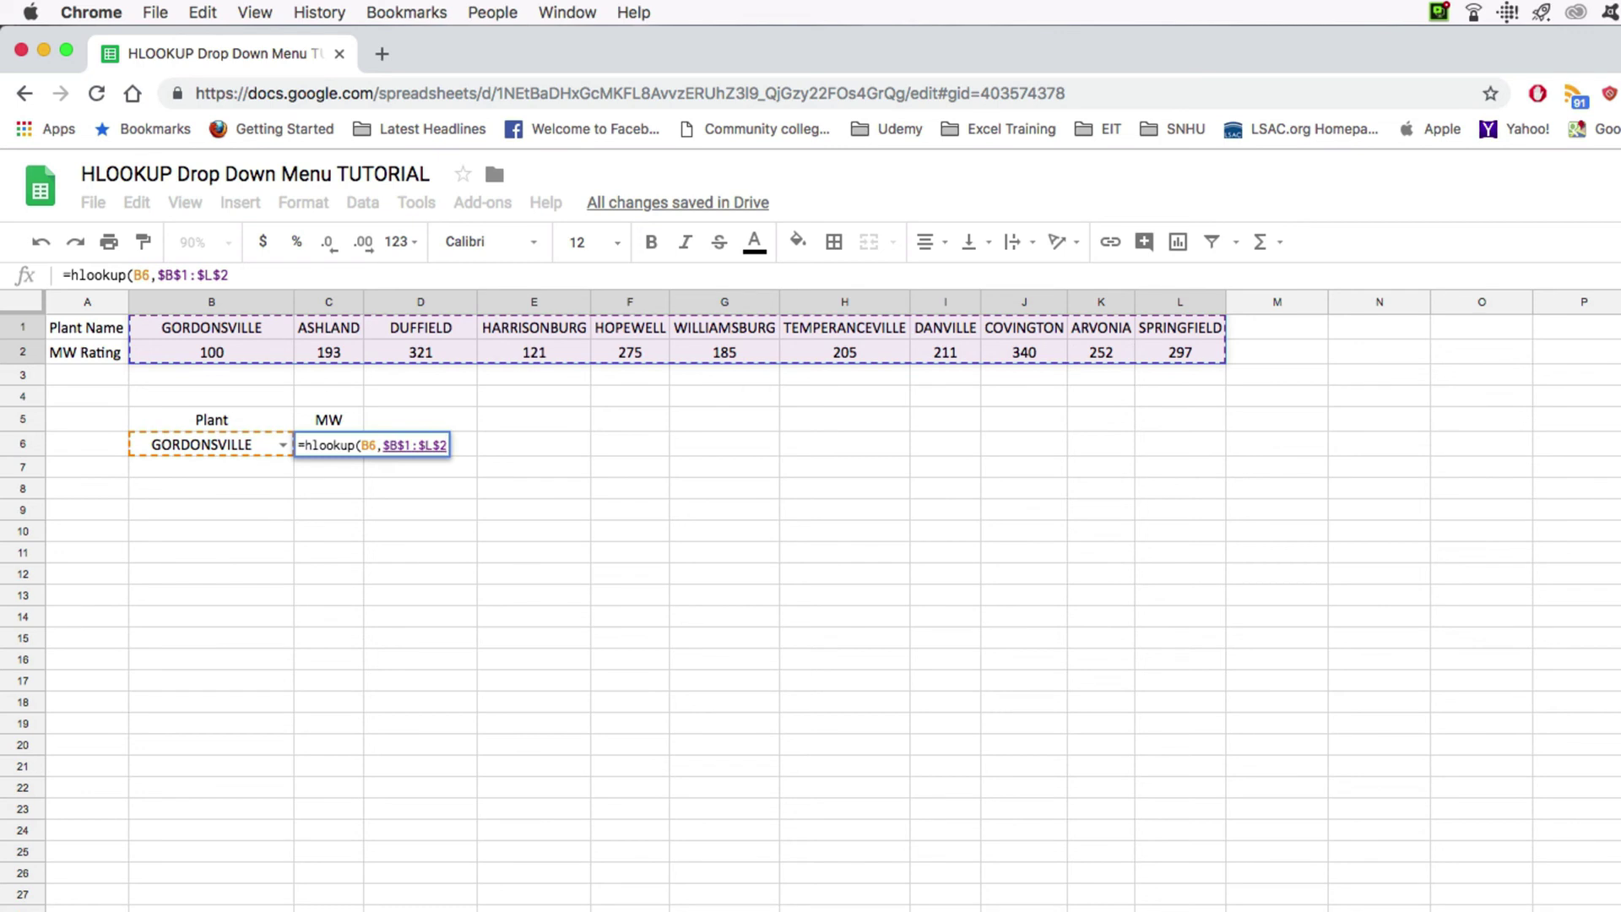
Complete C6 as =hlookup(B6,$B$1:$L$2,2,false), returning 100 for GORDONSVILLE
{"action": "type", "text": ","}
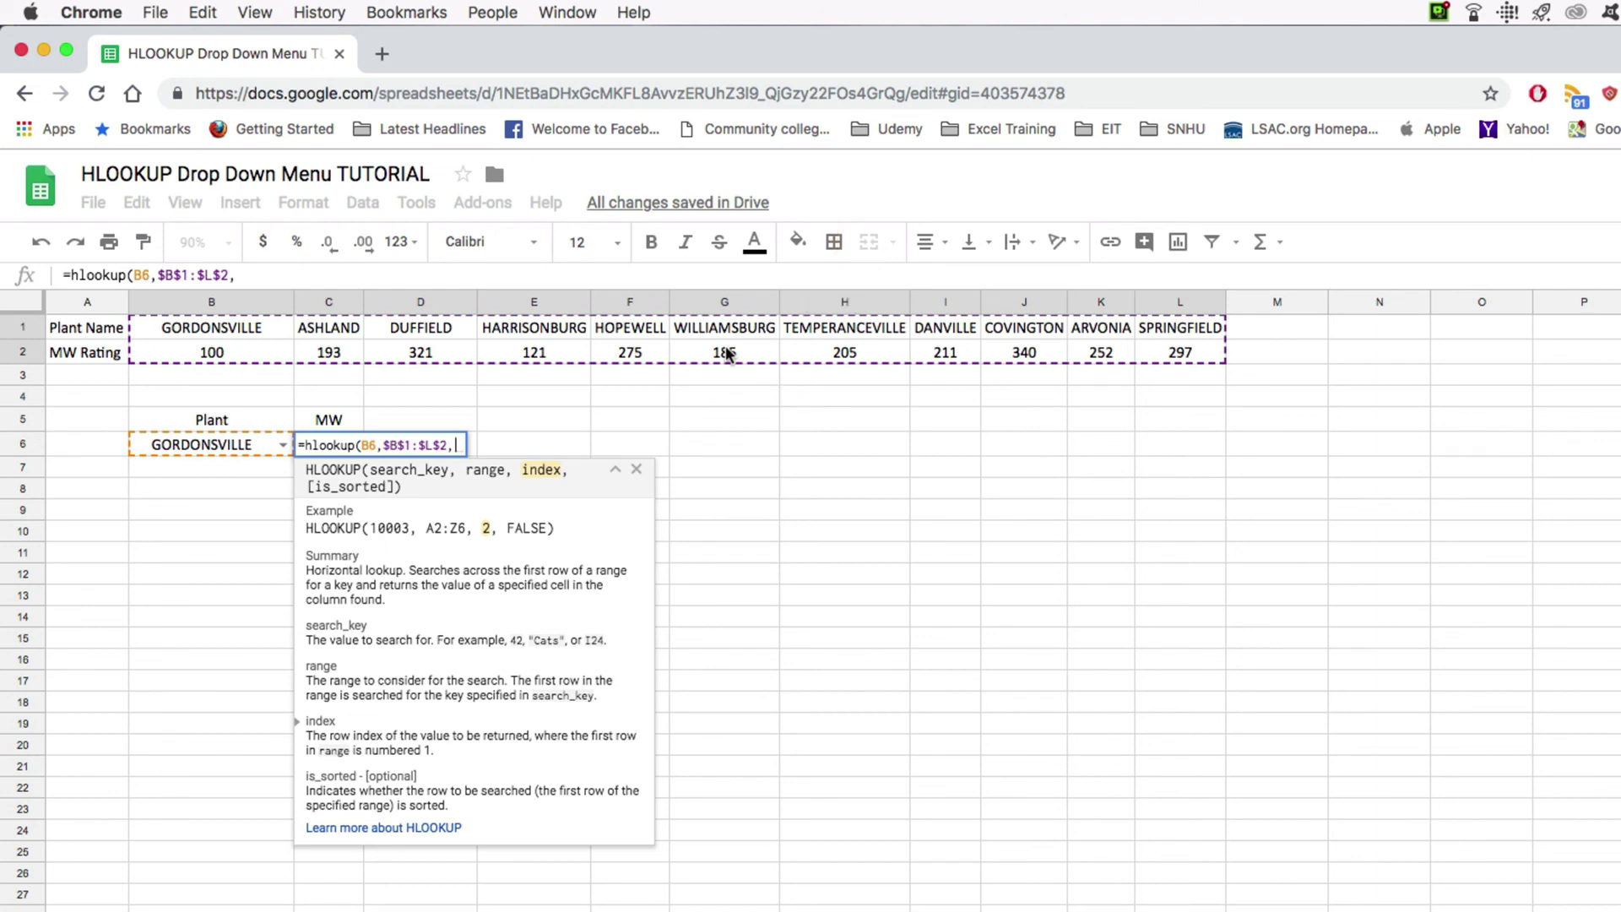
{"action": "type", "text": "2"}
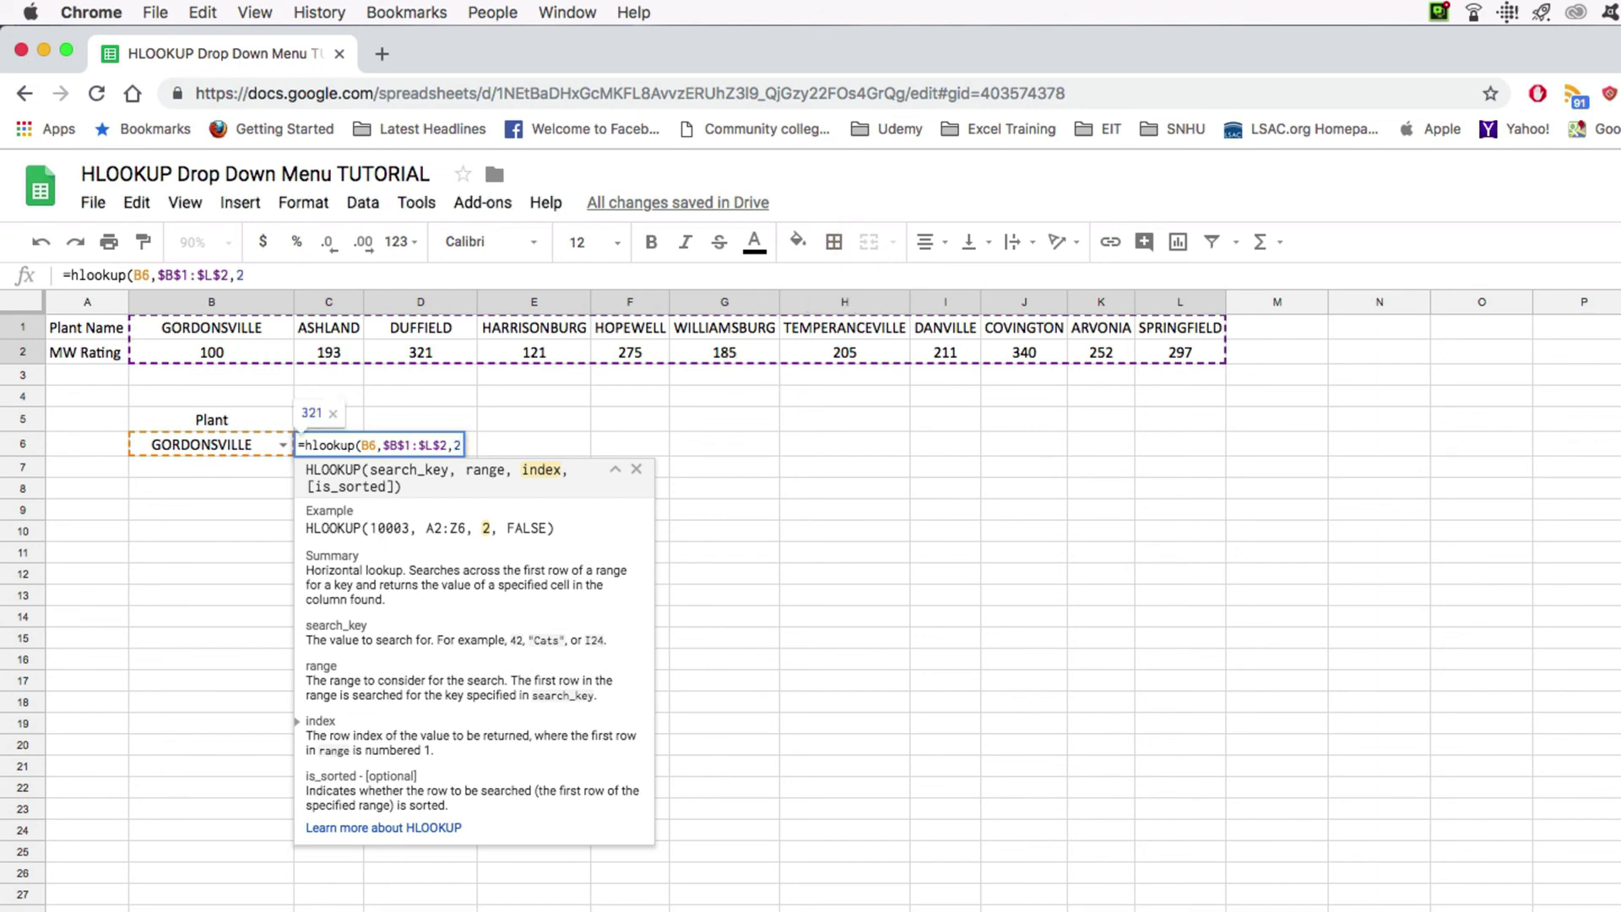
{"action": "type", "text": ","}
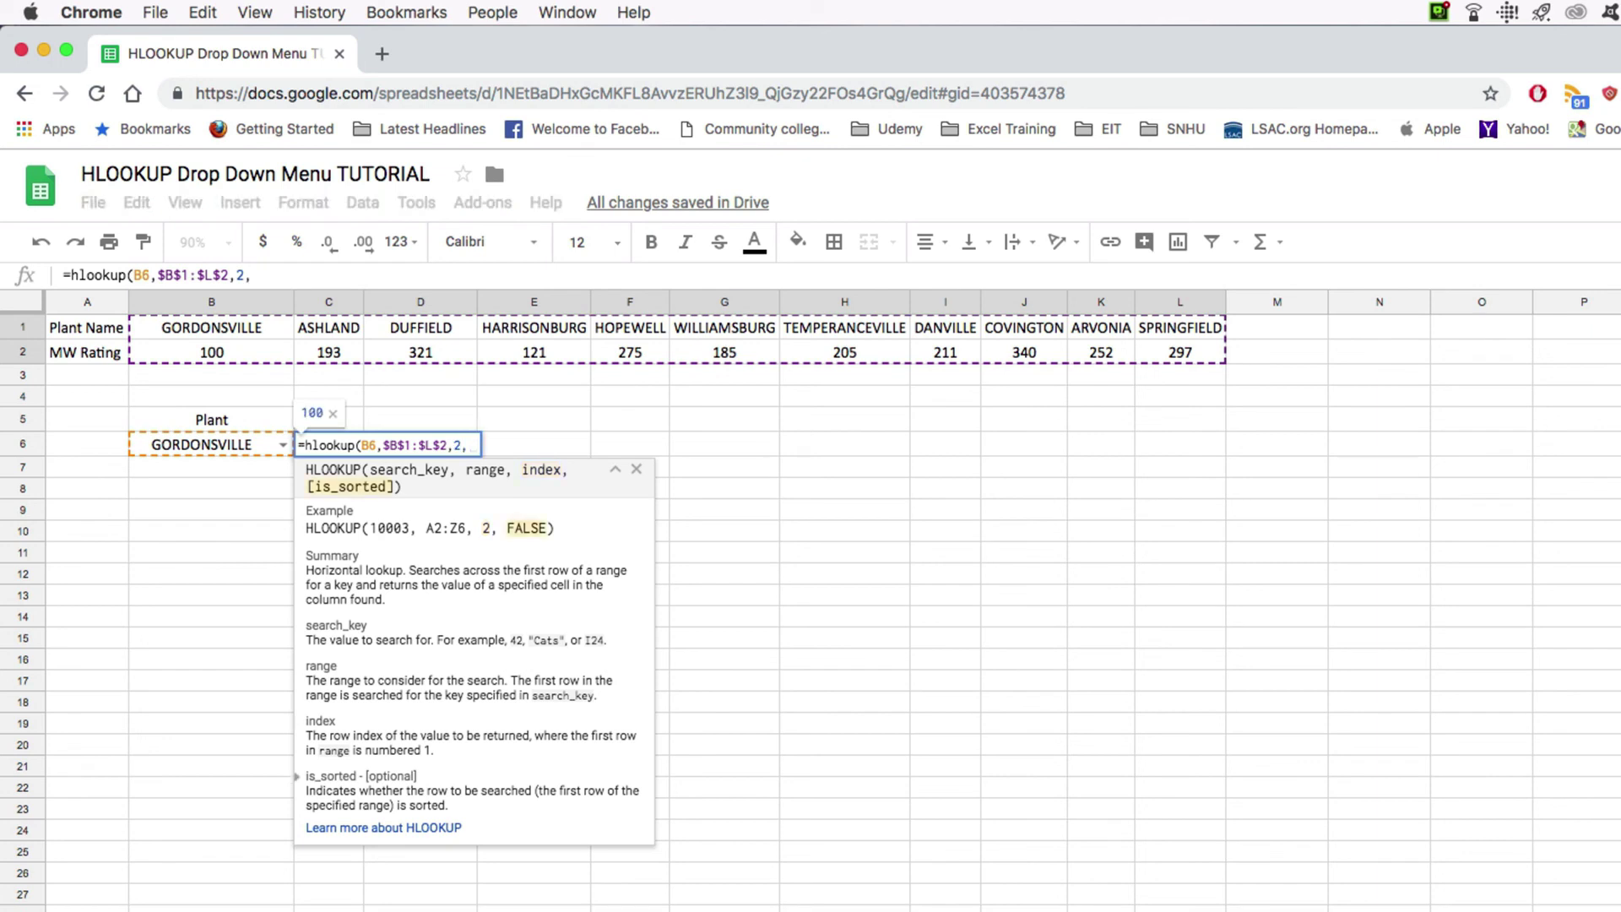
{"action": "type", "text": "false"}
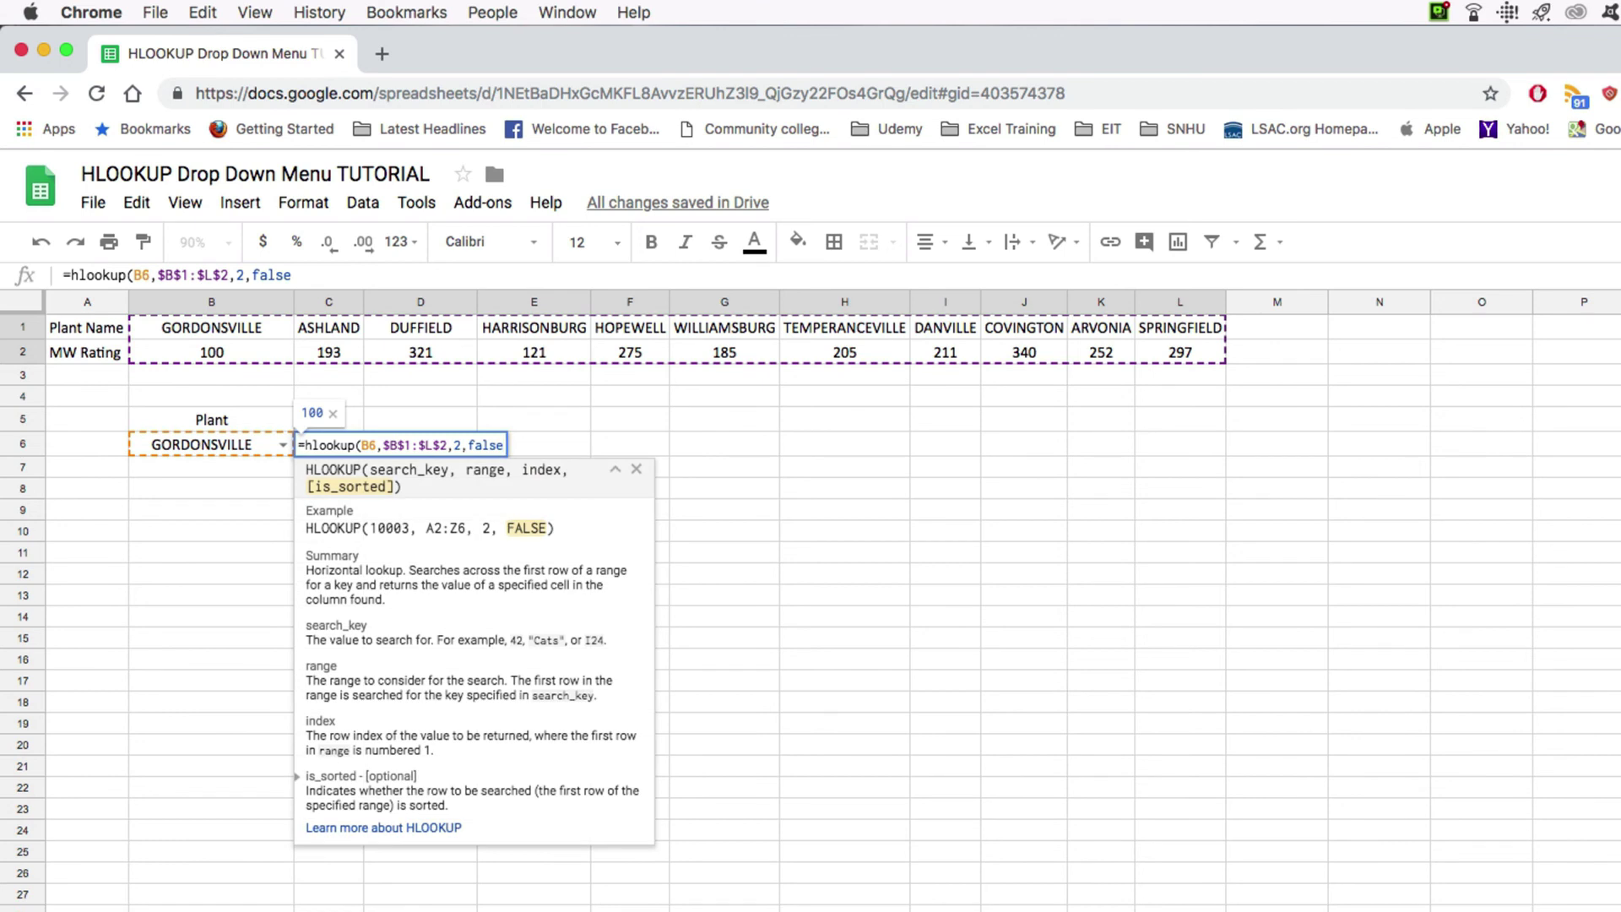
{"action": "type", "text": ")"}
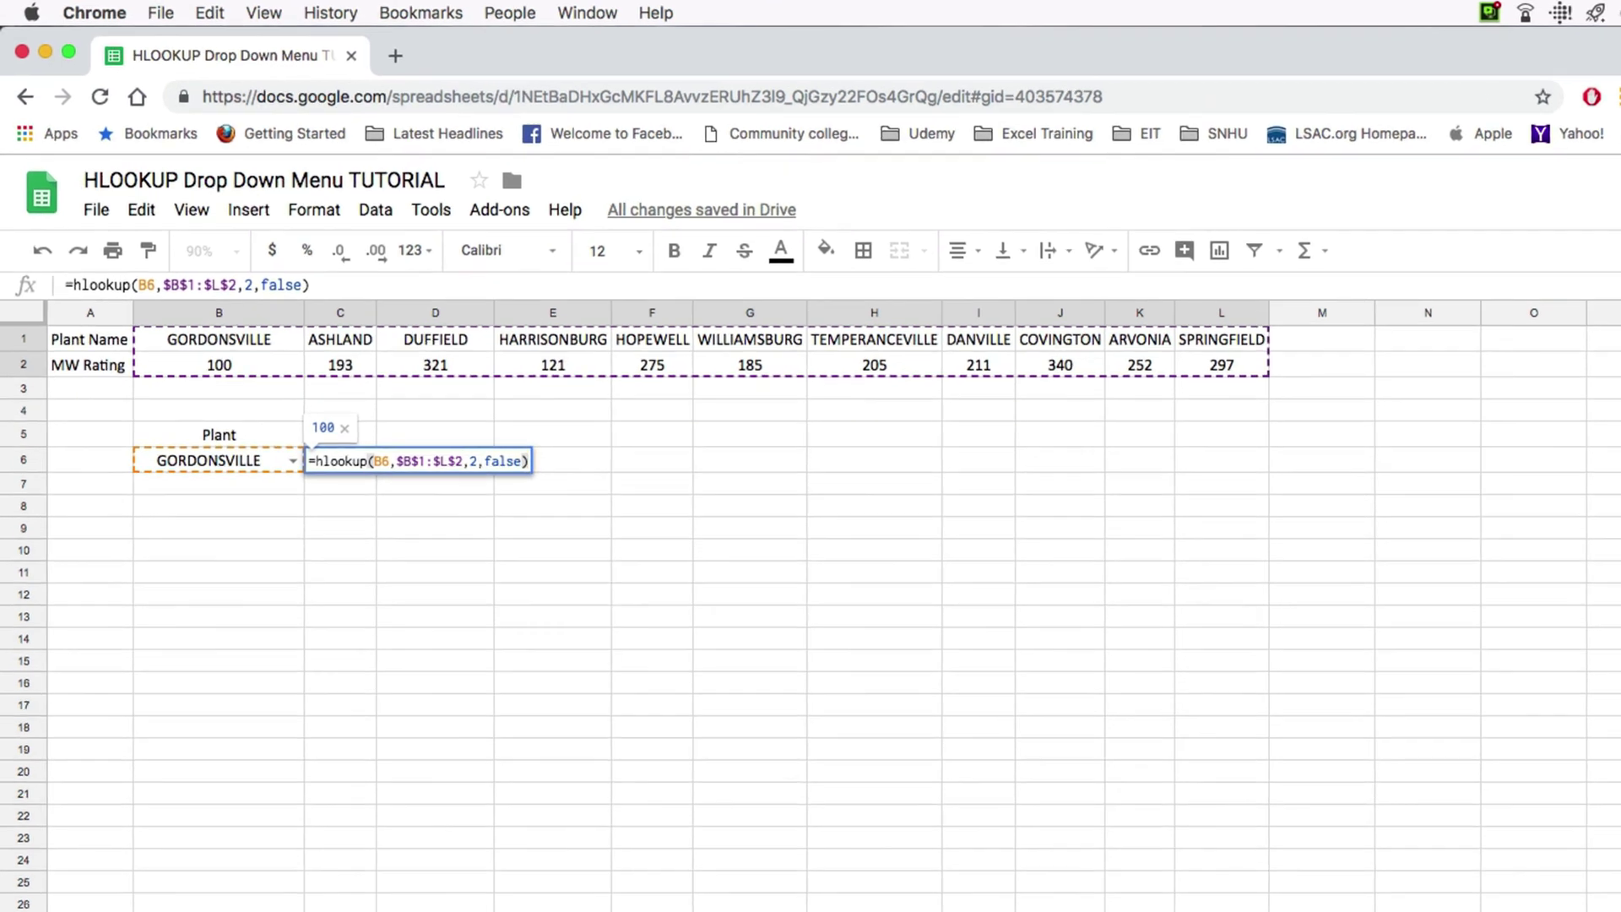
{"action": "key", "text": "Return"}
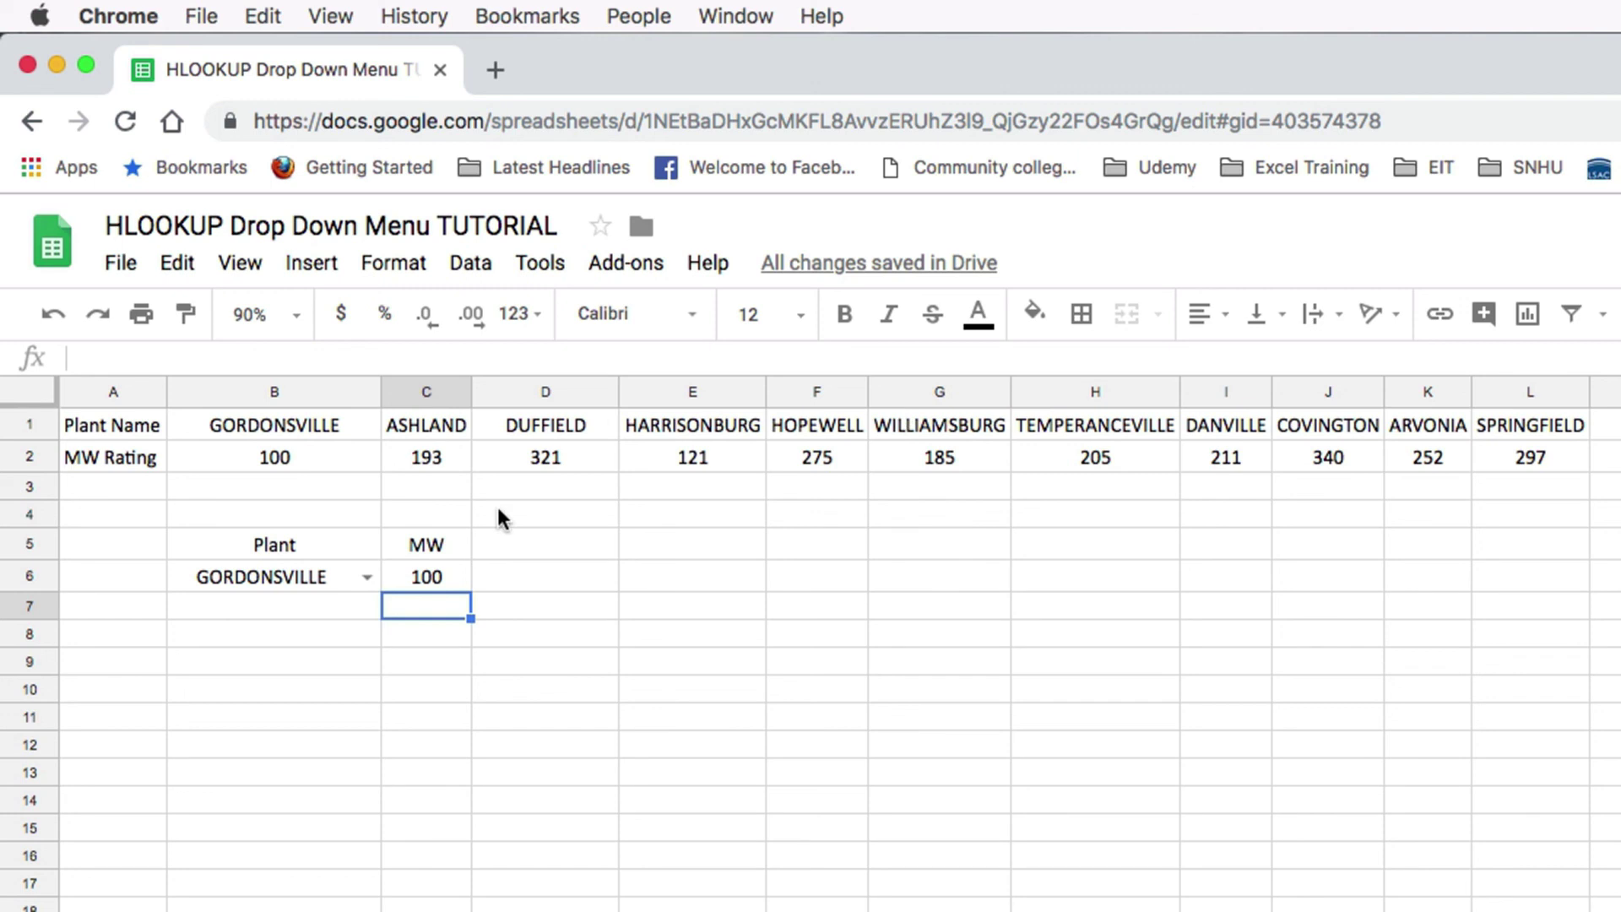
Set B6 to HARRISONBURG (C6 shows 121), then WILLIAMSBURG (C6 shows 185)
{"action": "left_click", "coordinate": [365, 577]}
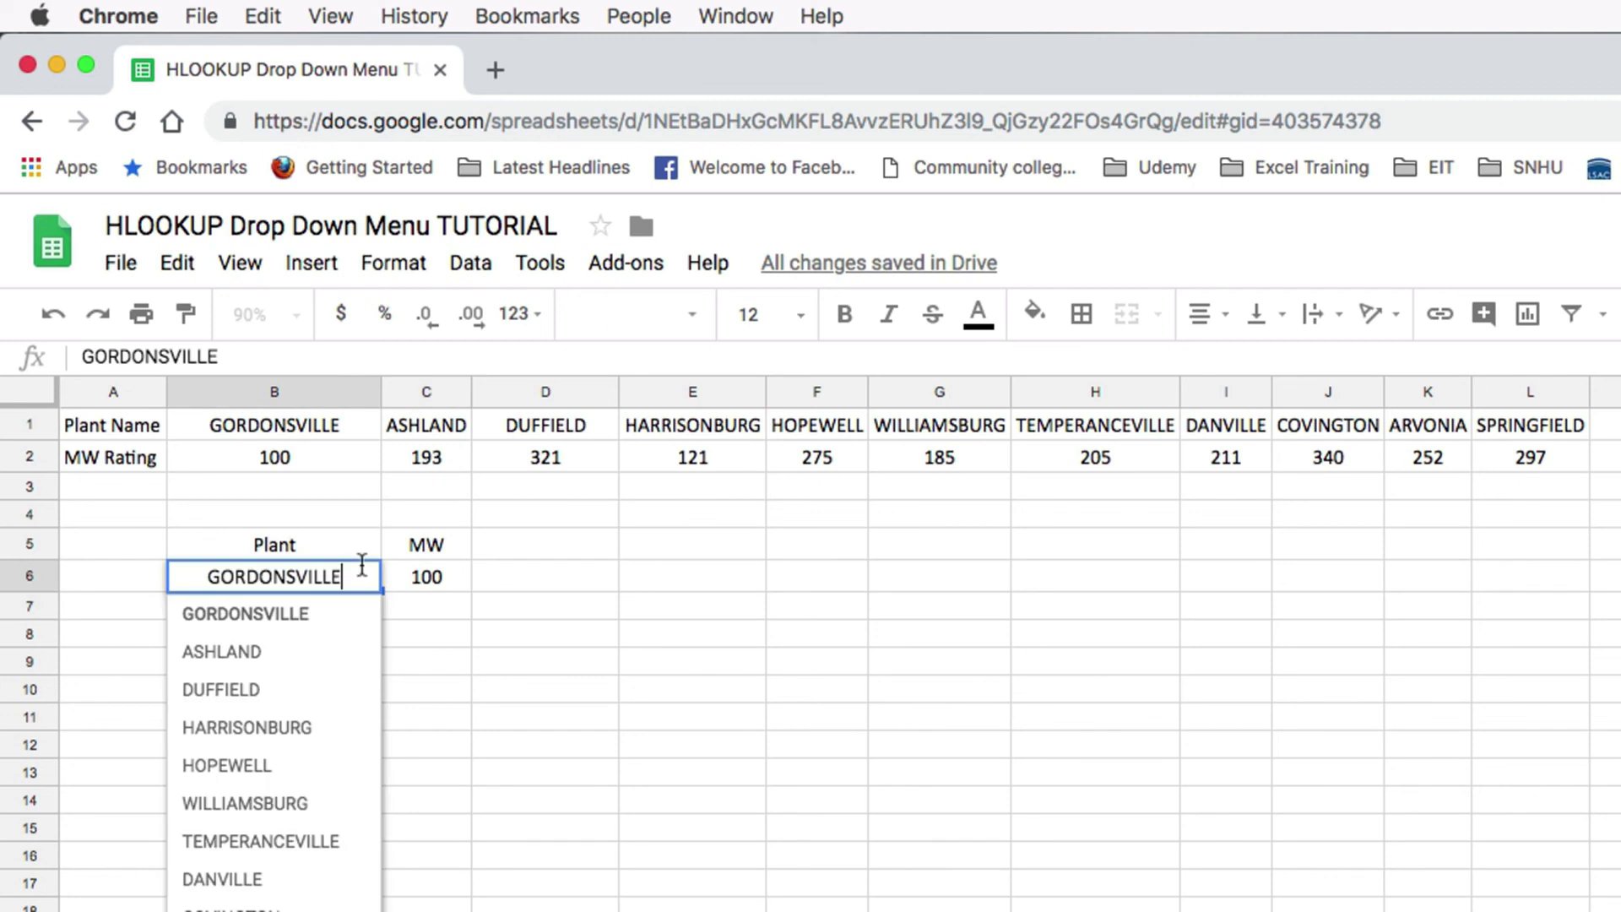
{"action": "left_click", "coordinate": [246, 730]}
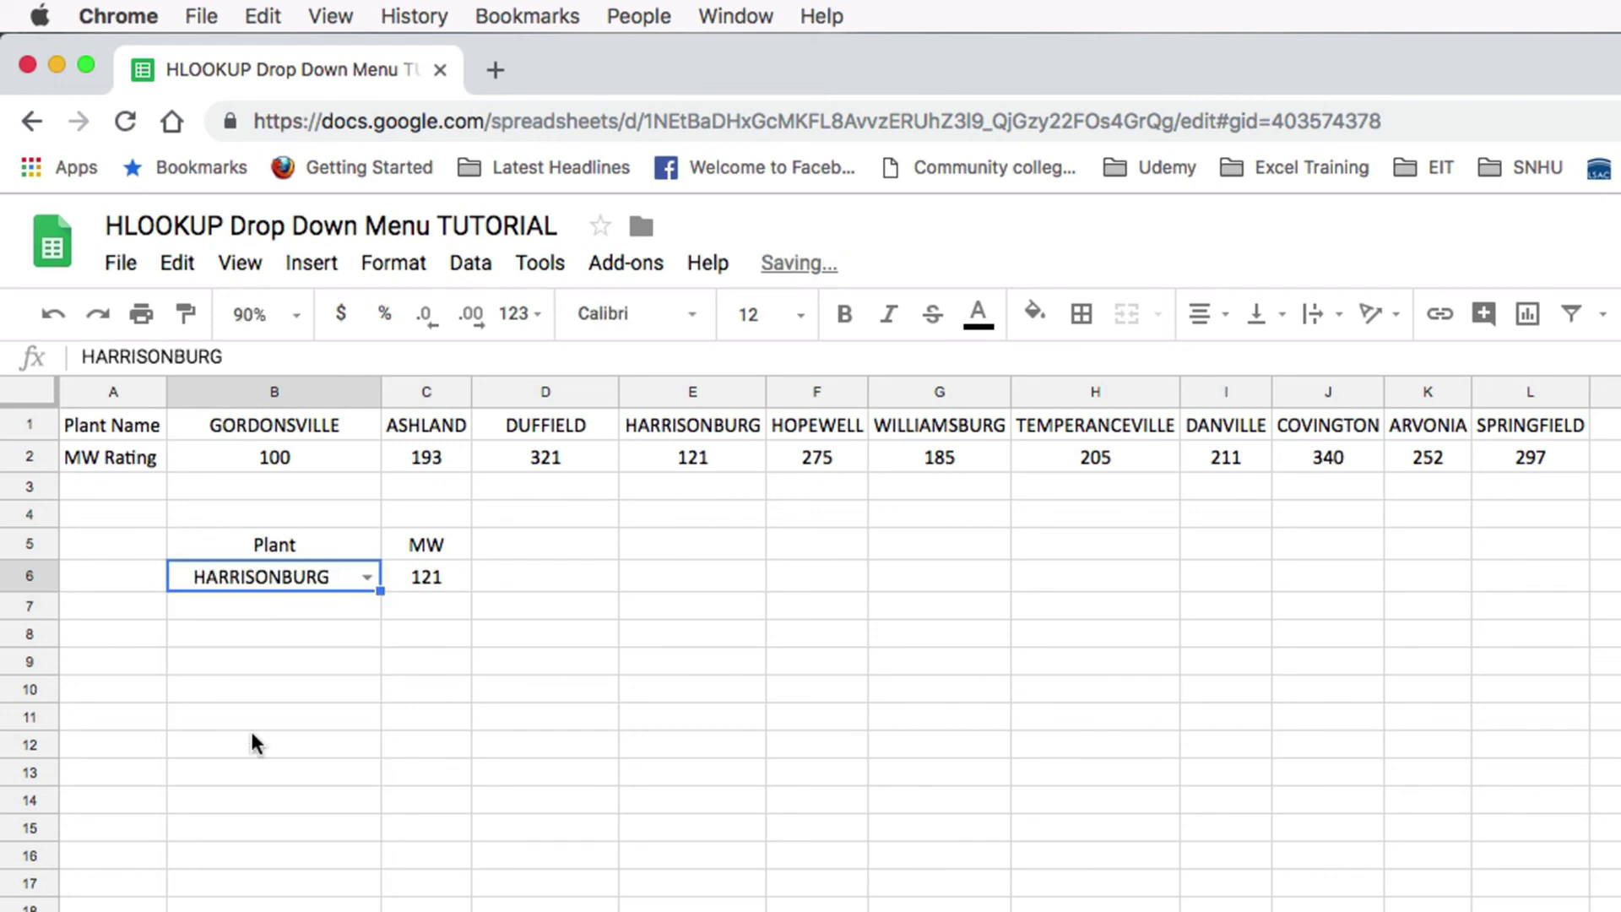
{"action": "left_click", "coordinate": [364, 578]}
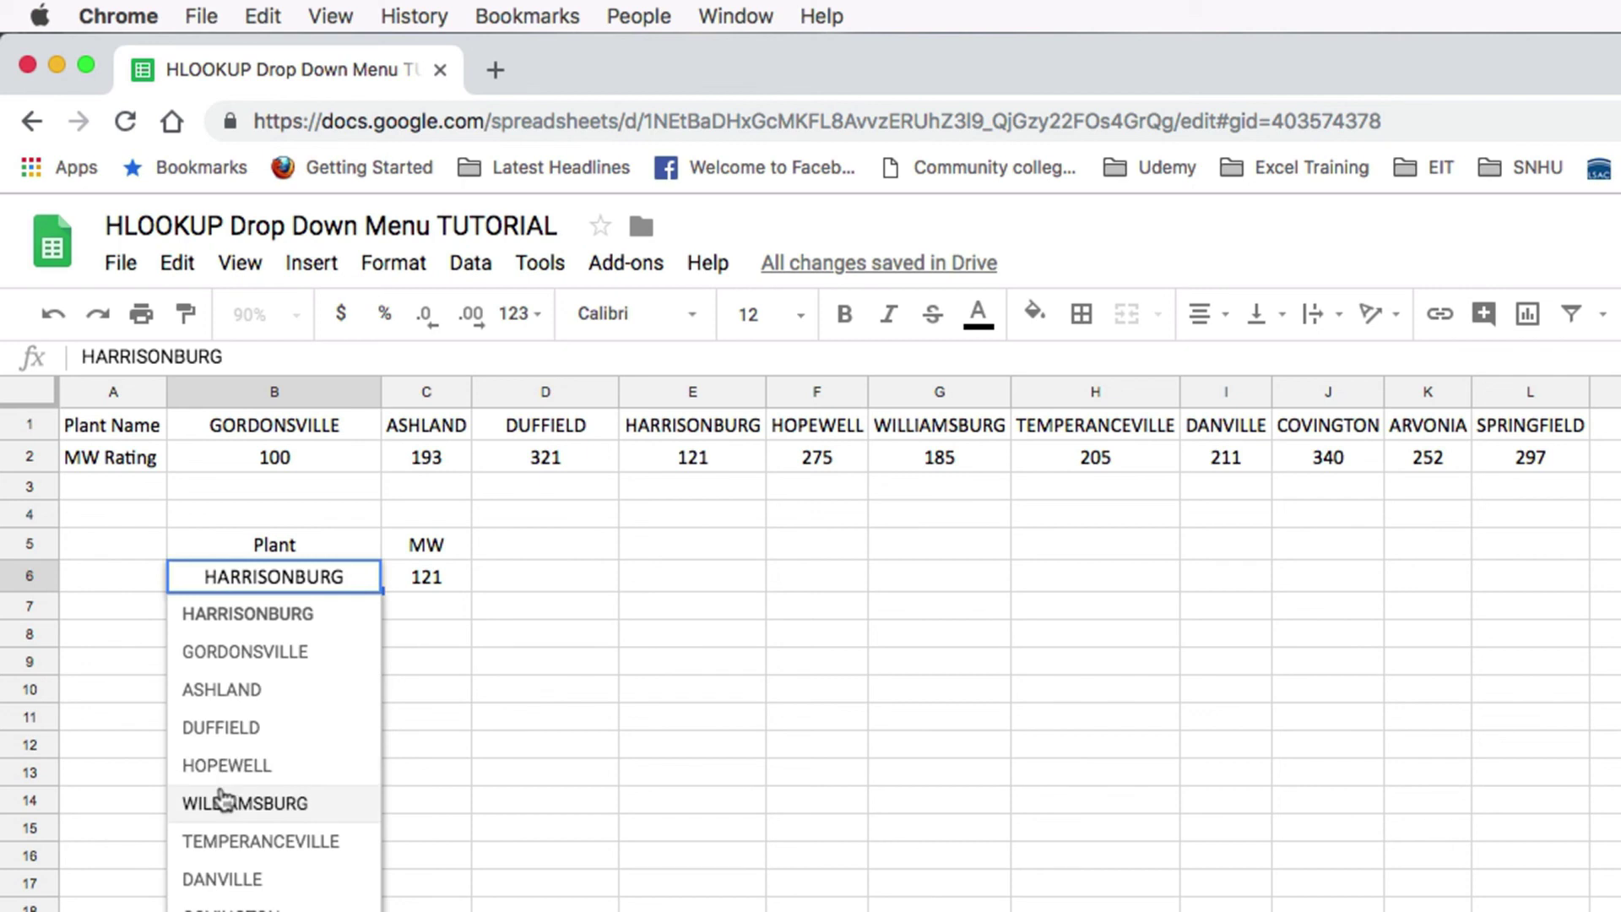
{"action": "left_click", "coordinate": [319, 803]}
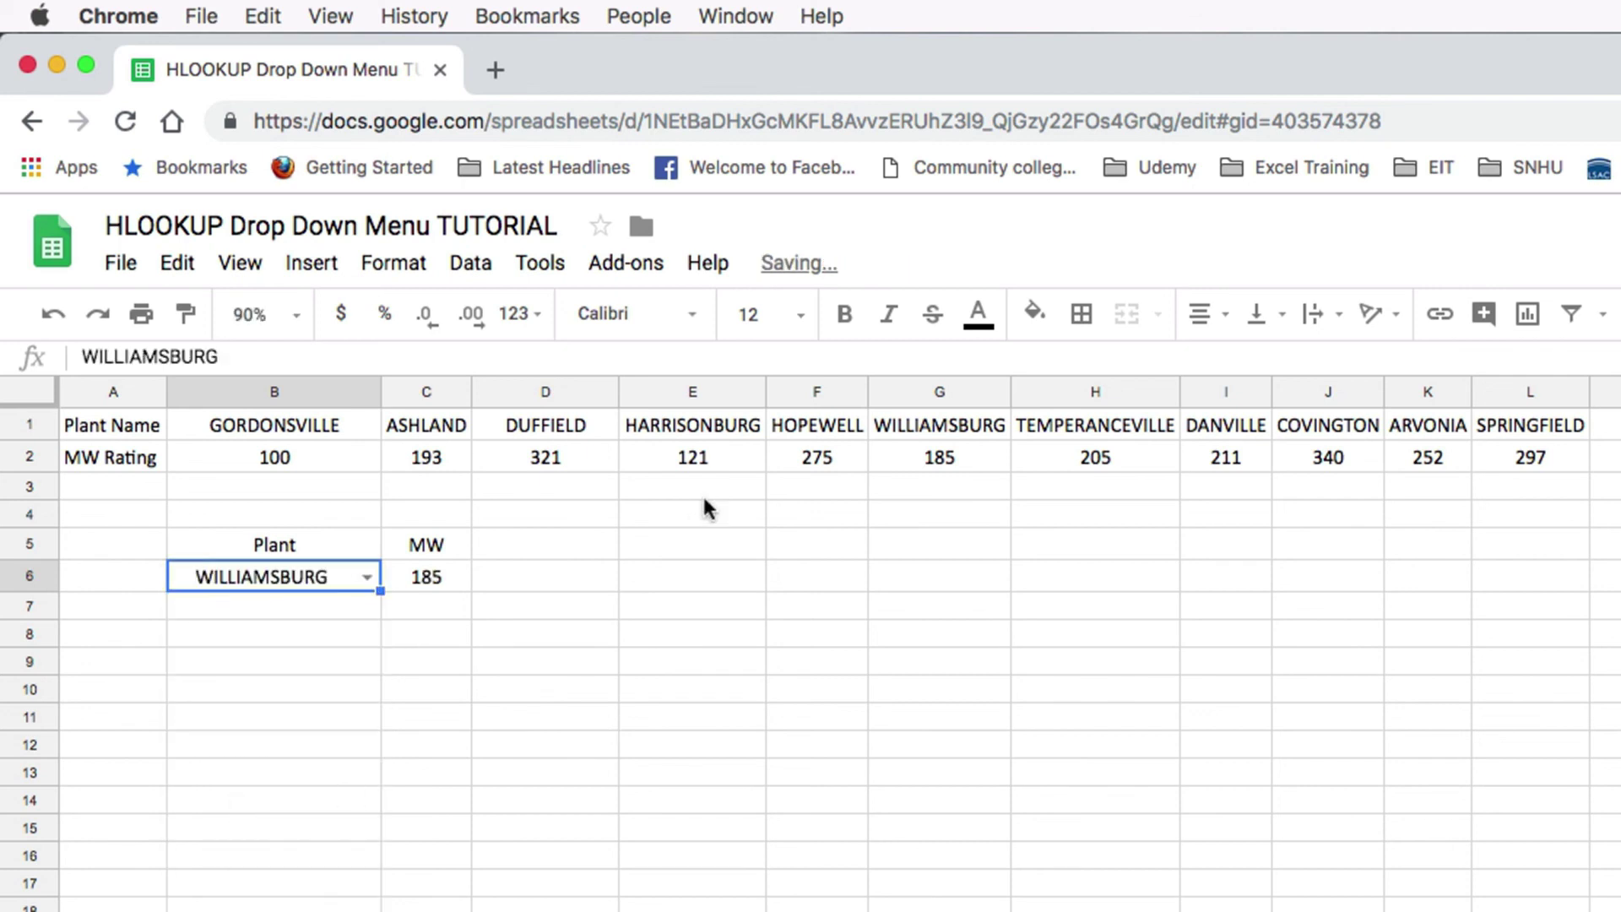